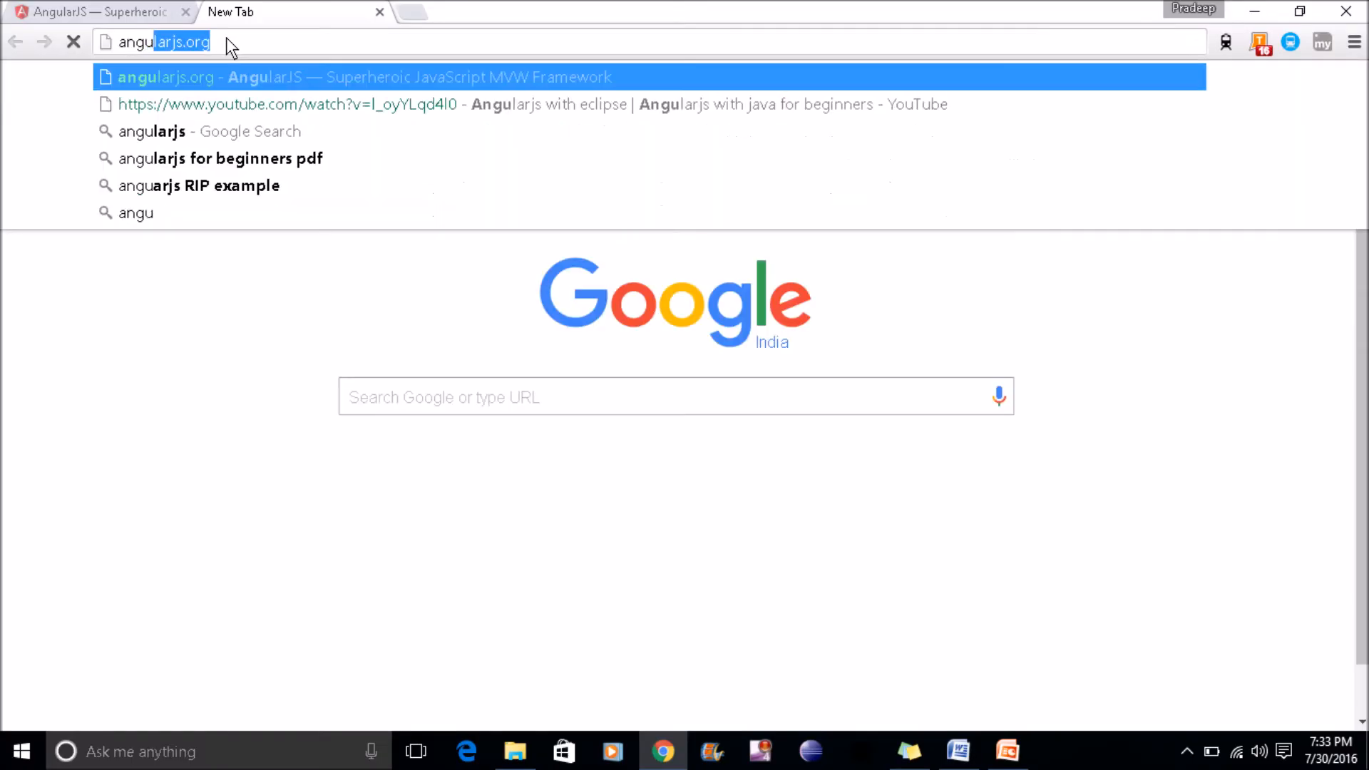
Search for madewithangular and open the Made with Angular showcase site.
key(BackSpace)
key(BackSpace)
key(BackSpace)
key(BackSpace)
key(BackSpace)
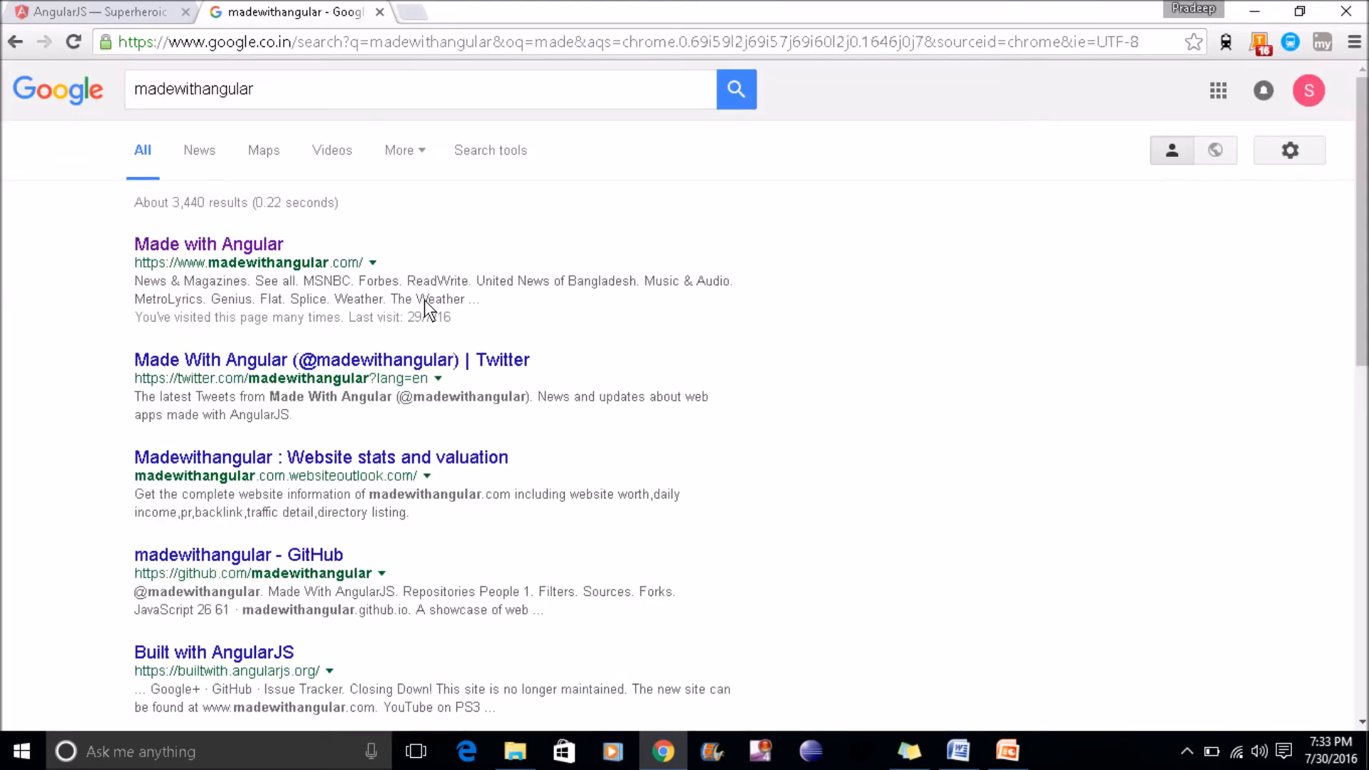
click(230, 244)
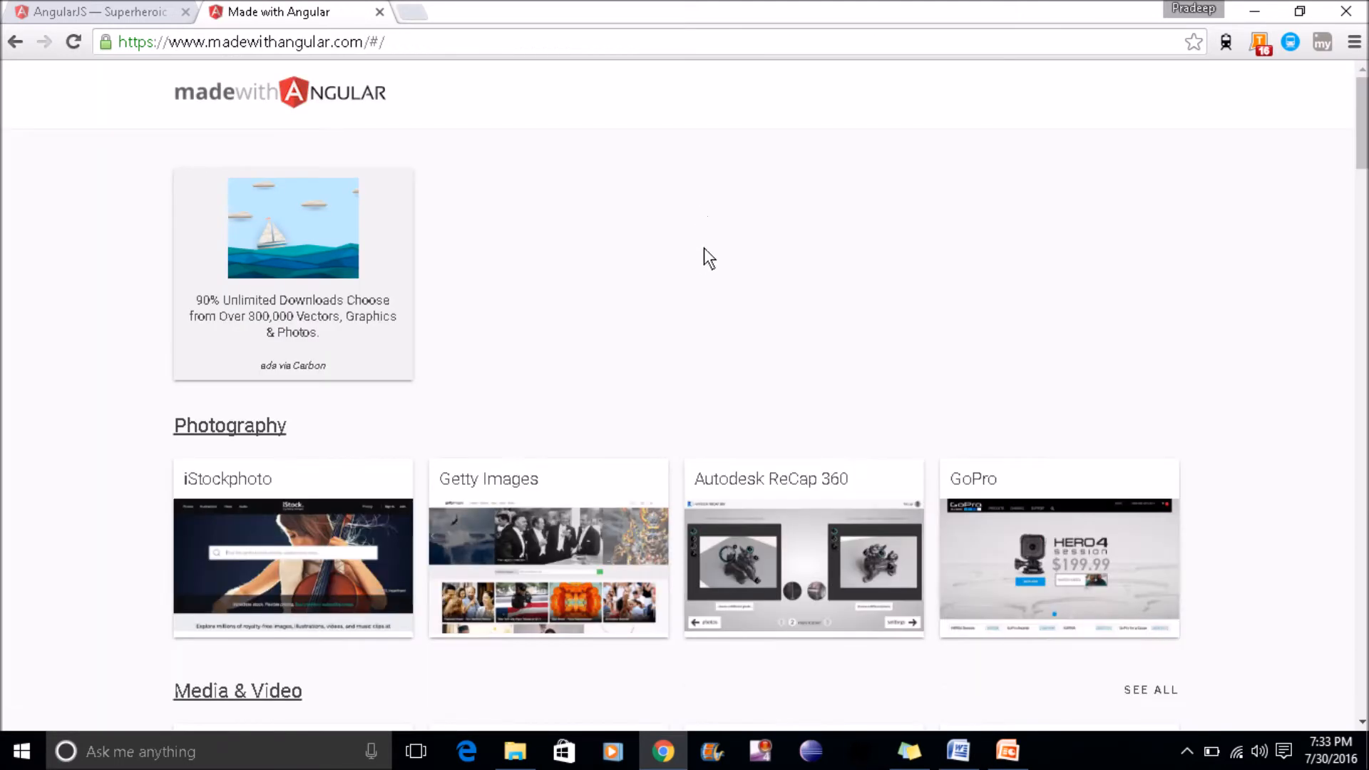
scroll(704, 255, down, 5)
scroll(704, 261, down, 5)
scroll(701, 255, down, 5)
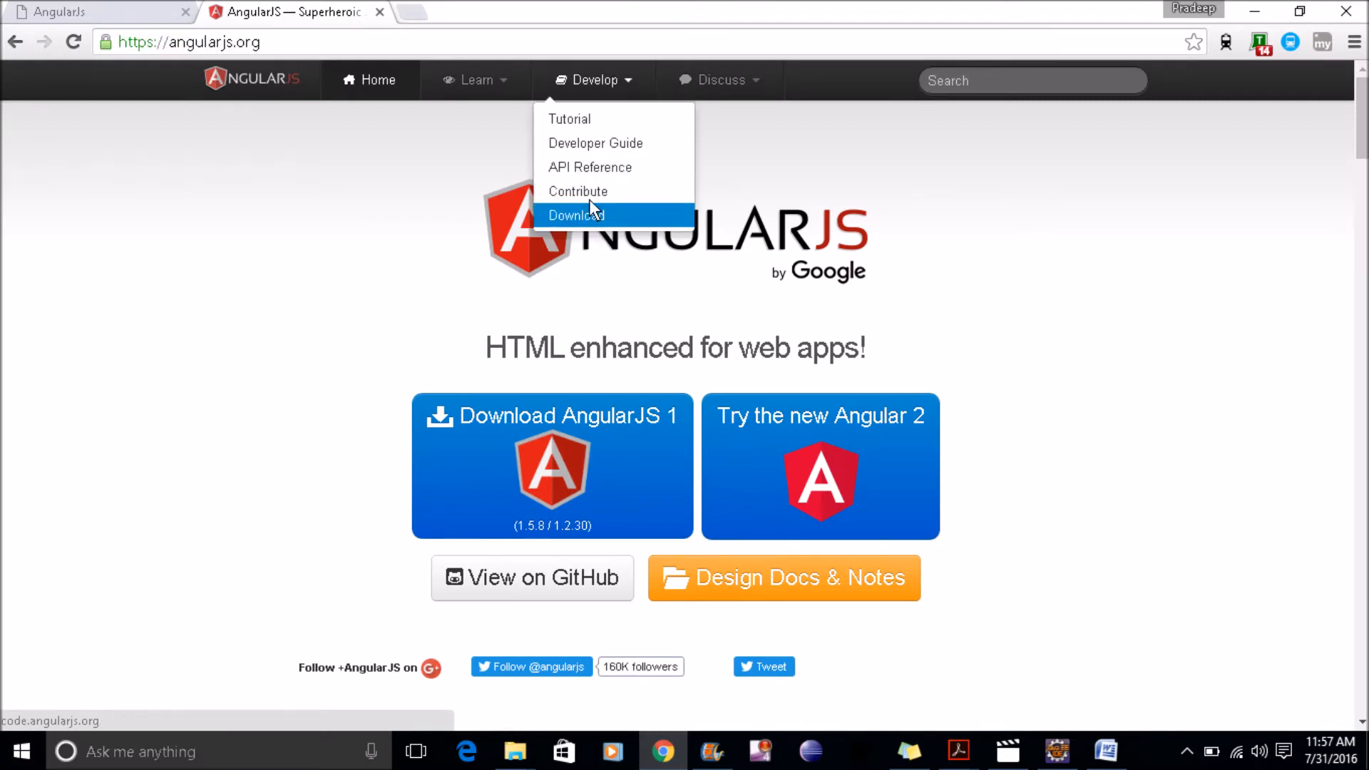
Open the AngularJS API Reference from the Develop menu.
click(590, 167)
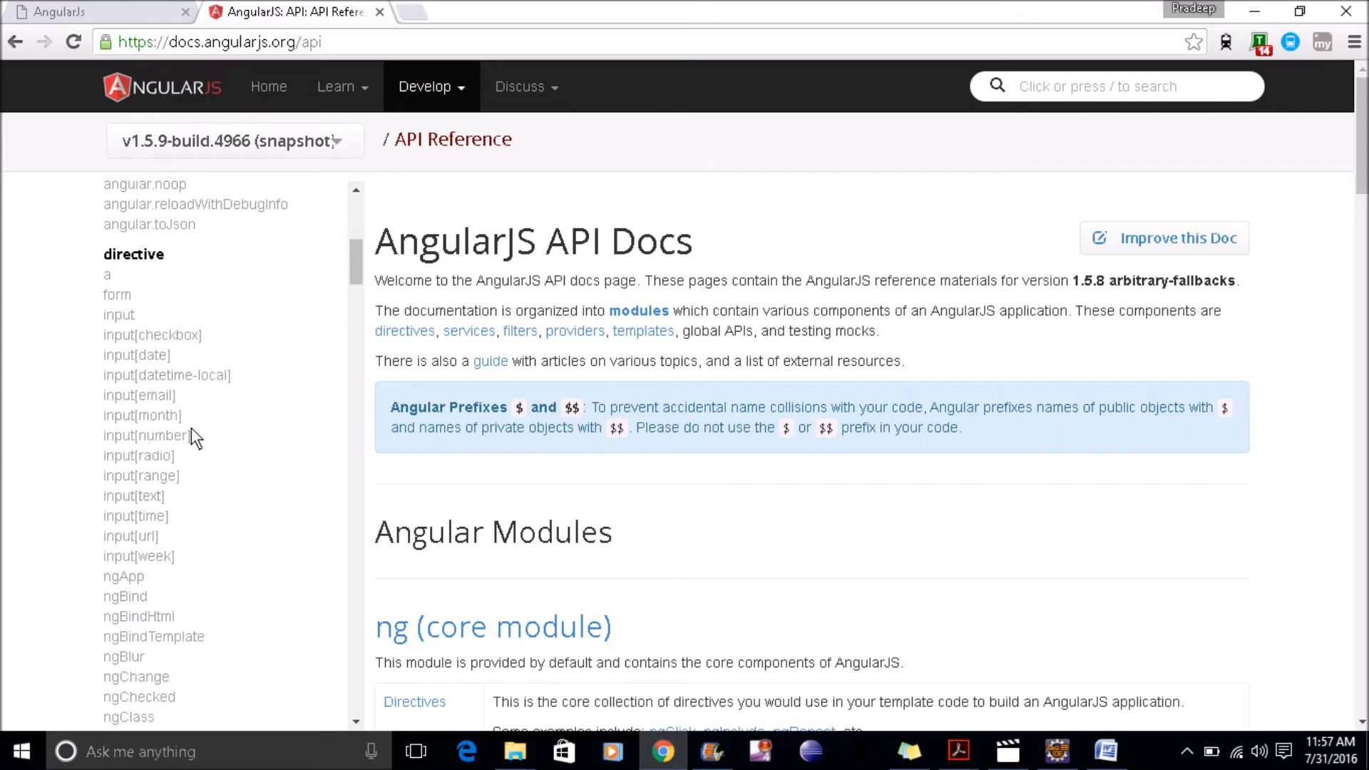
scroll(191, 428, down, 5)
scroll(189, 444, down, 5)
scroll(189, 444, up, 3)
scroll(188, 445, up, 3)
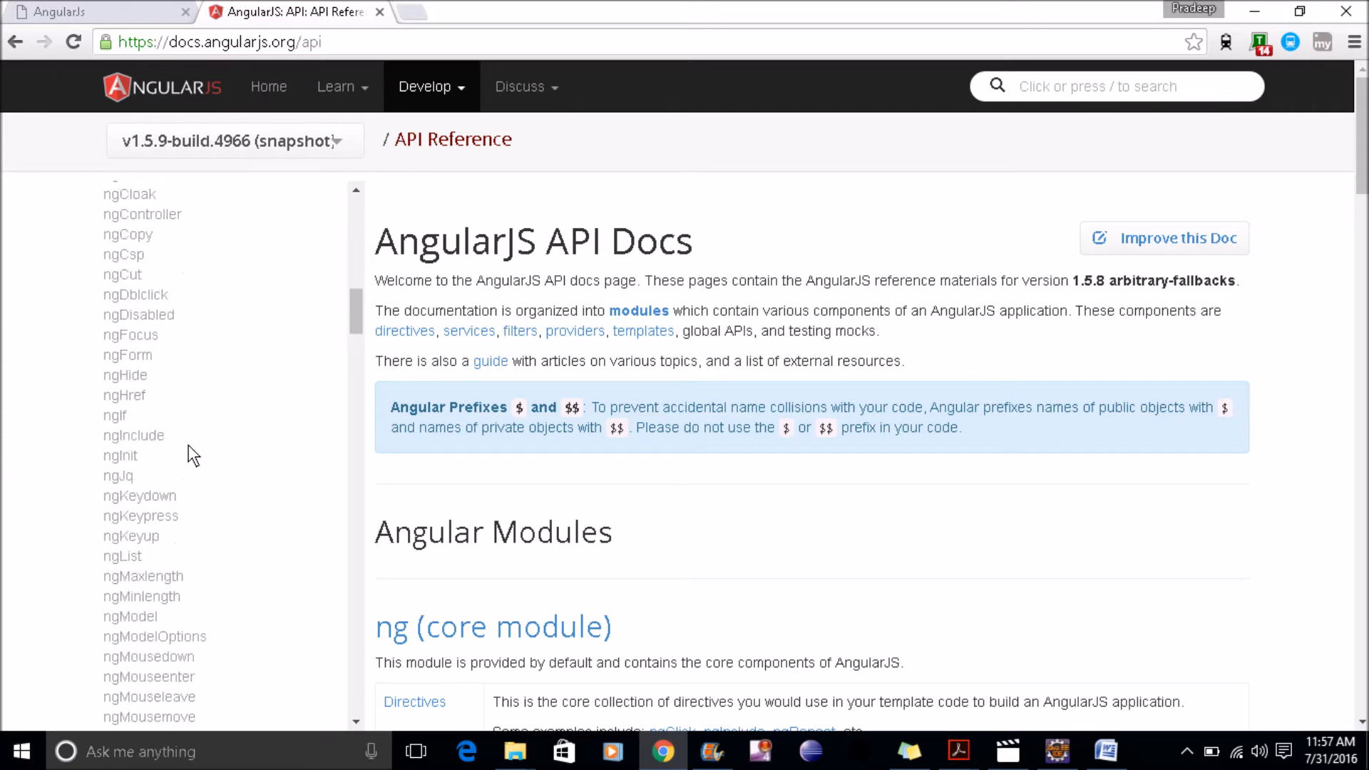
scroll(188, 445, up, 3)
scroll(189, 445, up, 3)
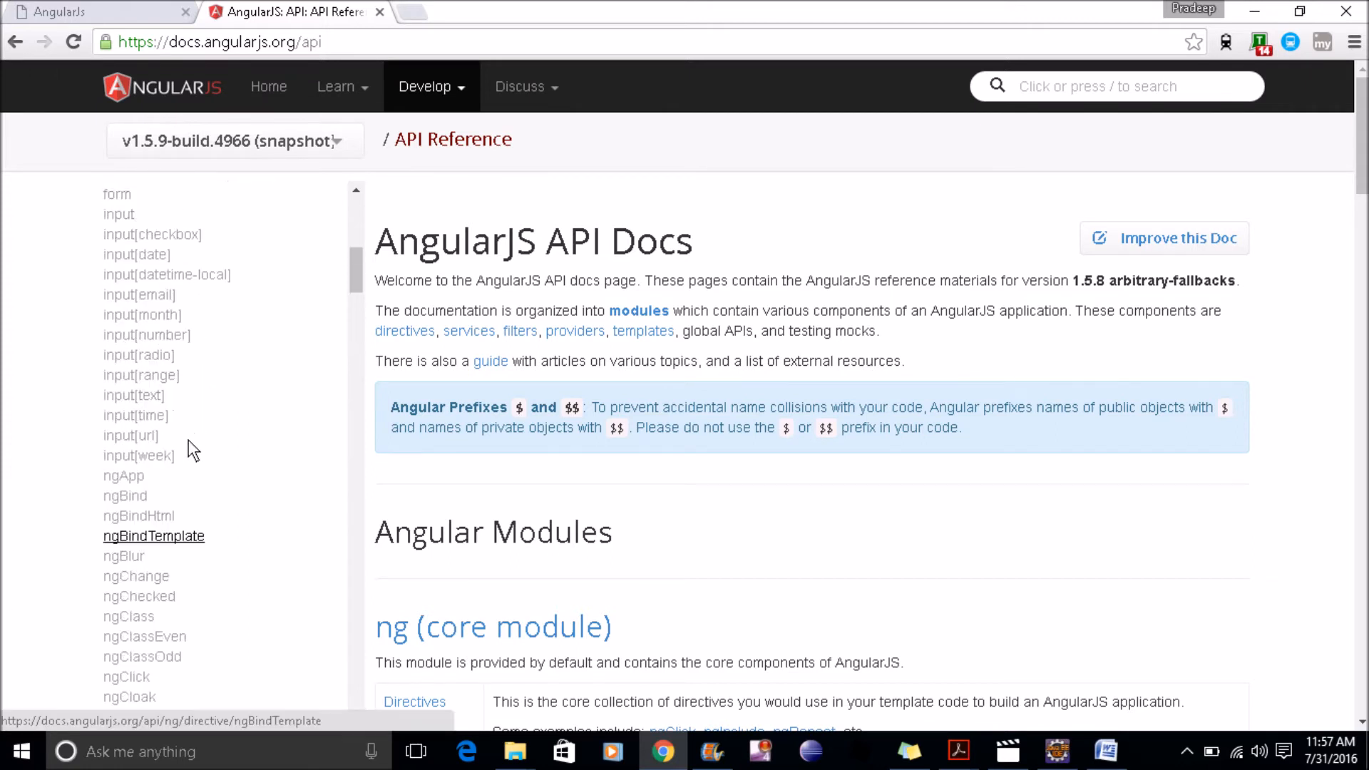
scroll(188, 445, up, 3)
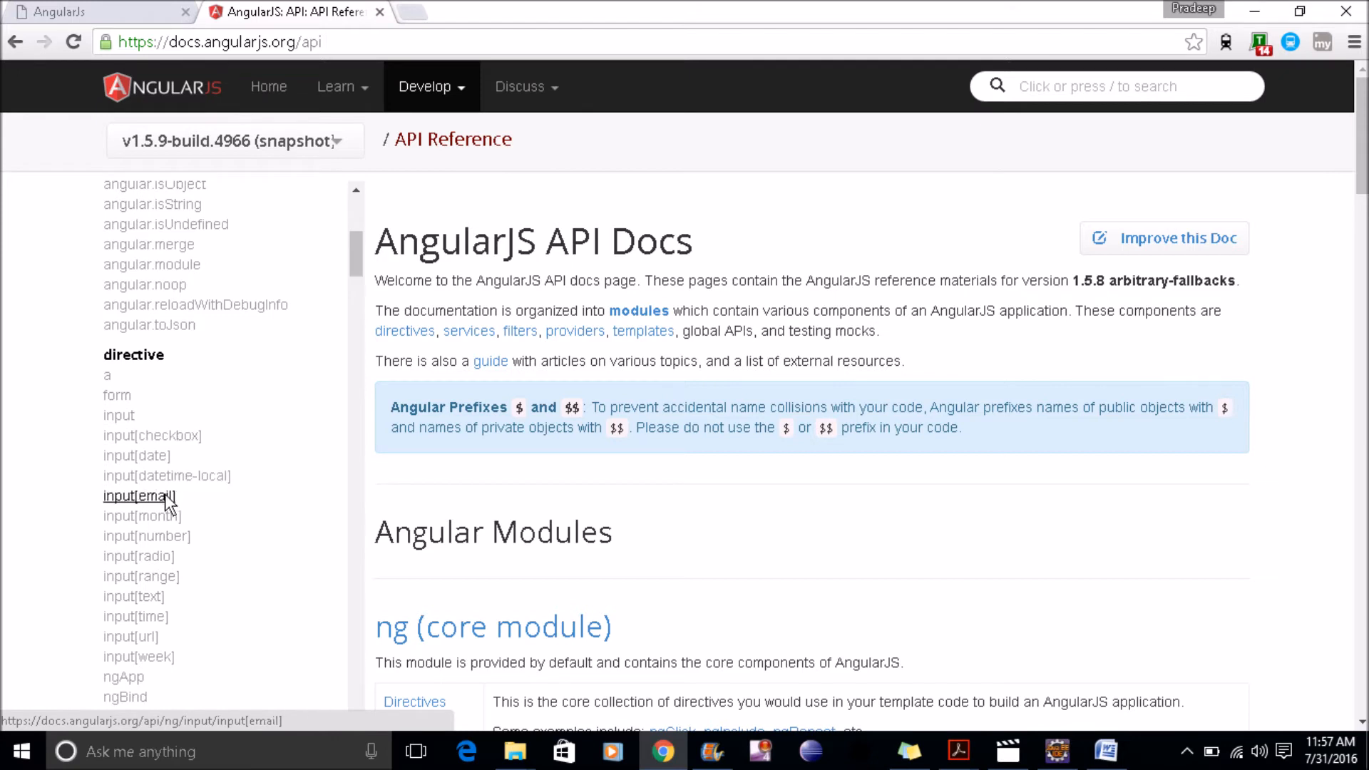
scroll(155, 536, down, 5)
scroll(155, 536, down, 3)
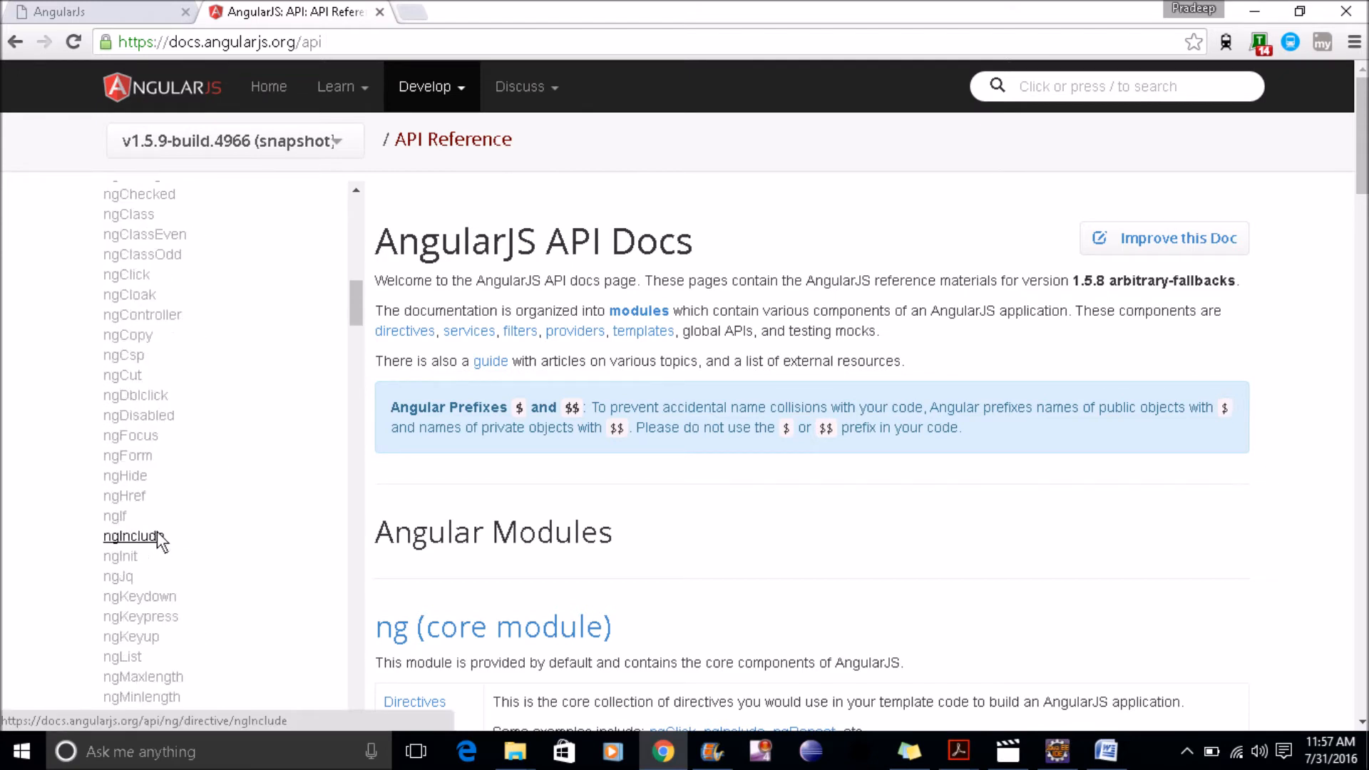
scroll(157, 531, down, 2)
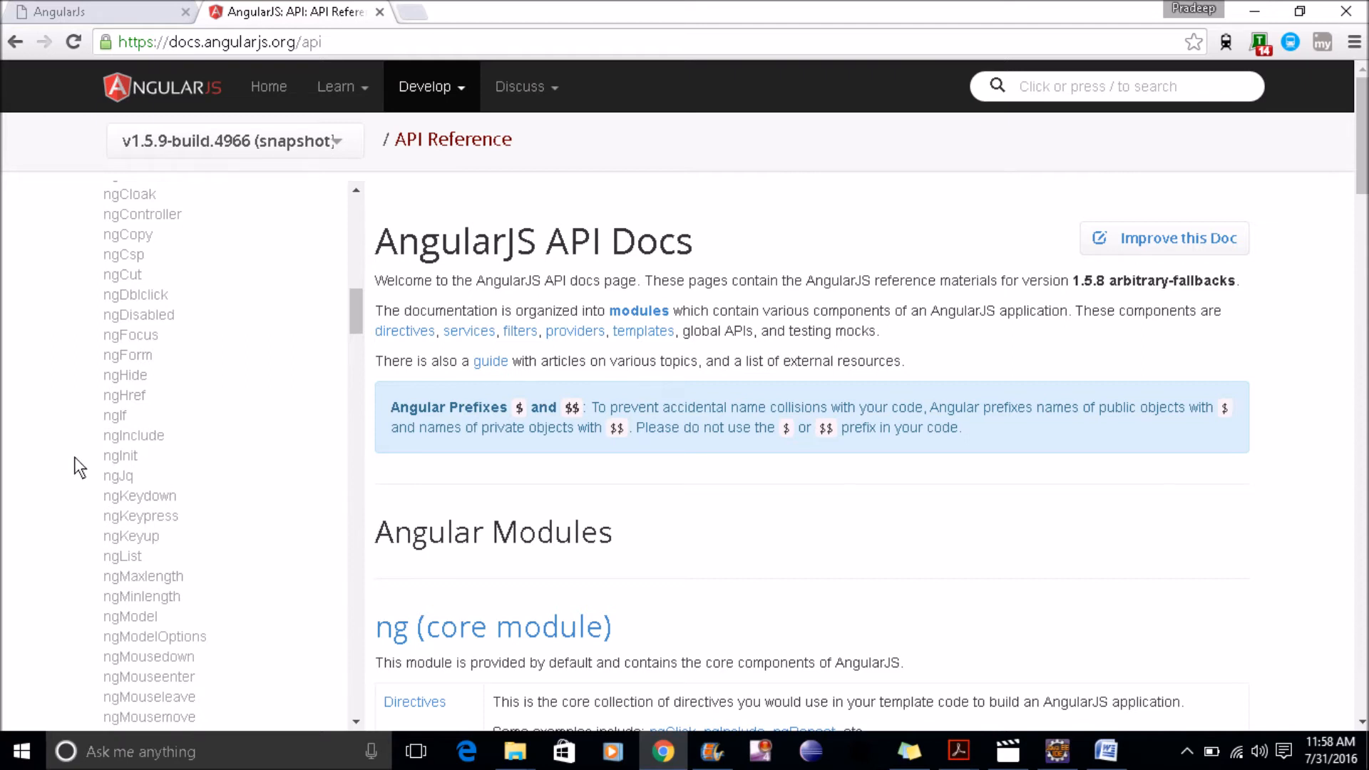
scroll(154, 424, up, 5)
scroll(154, 424, up, 5)
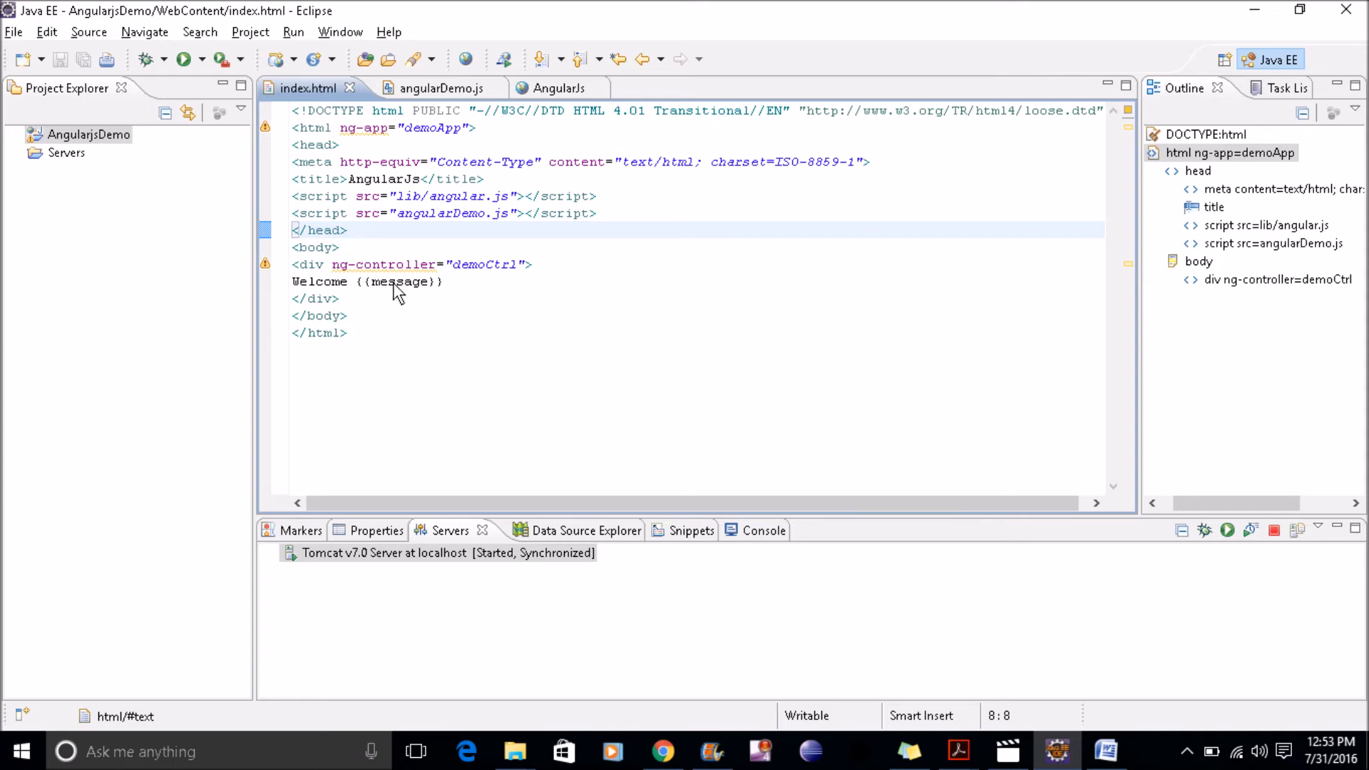
Replace message with 5 + 4 in the Welcome binding, save, and reload the page.
double_click(393, 283)
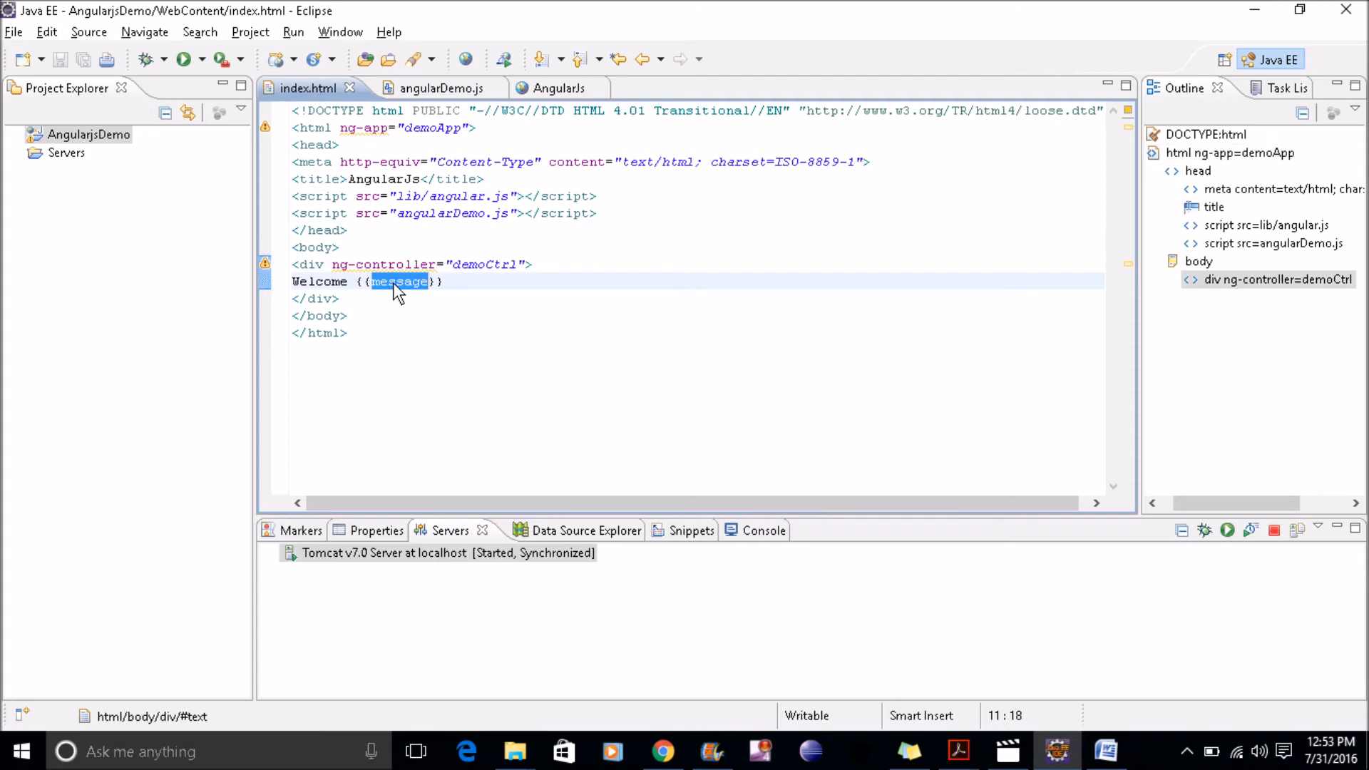
text(5 )
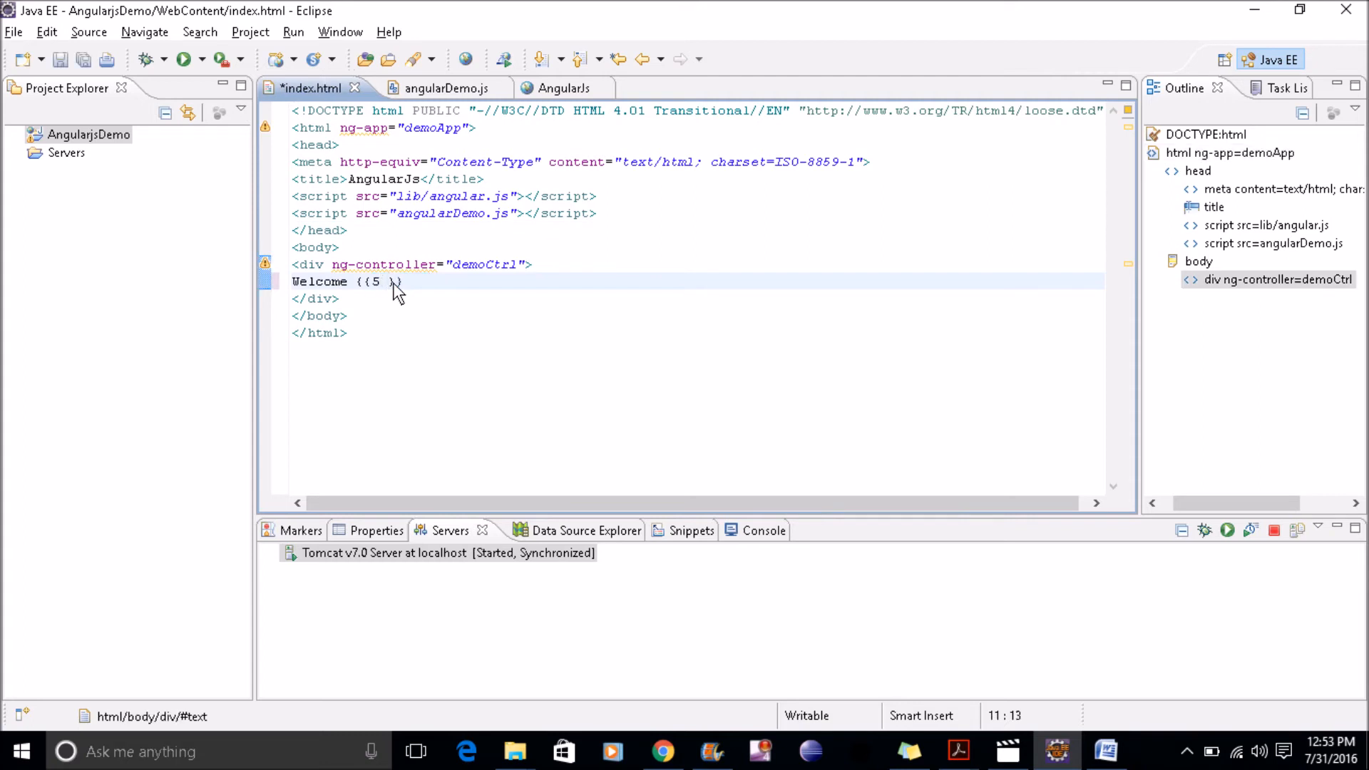
text(+)
key(ctrl+s)
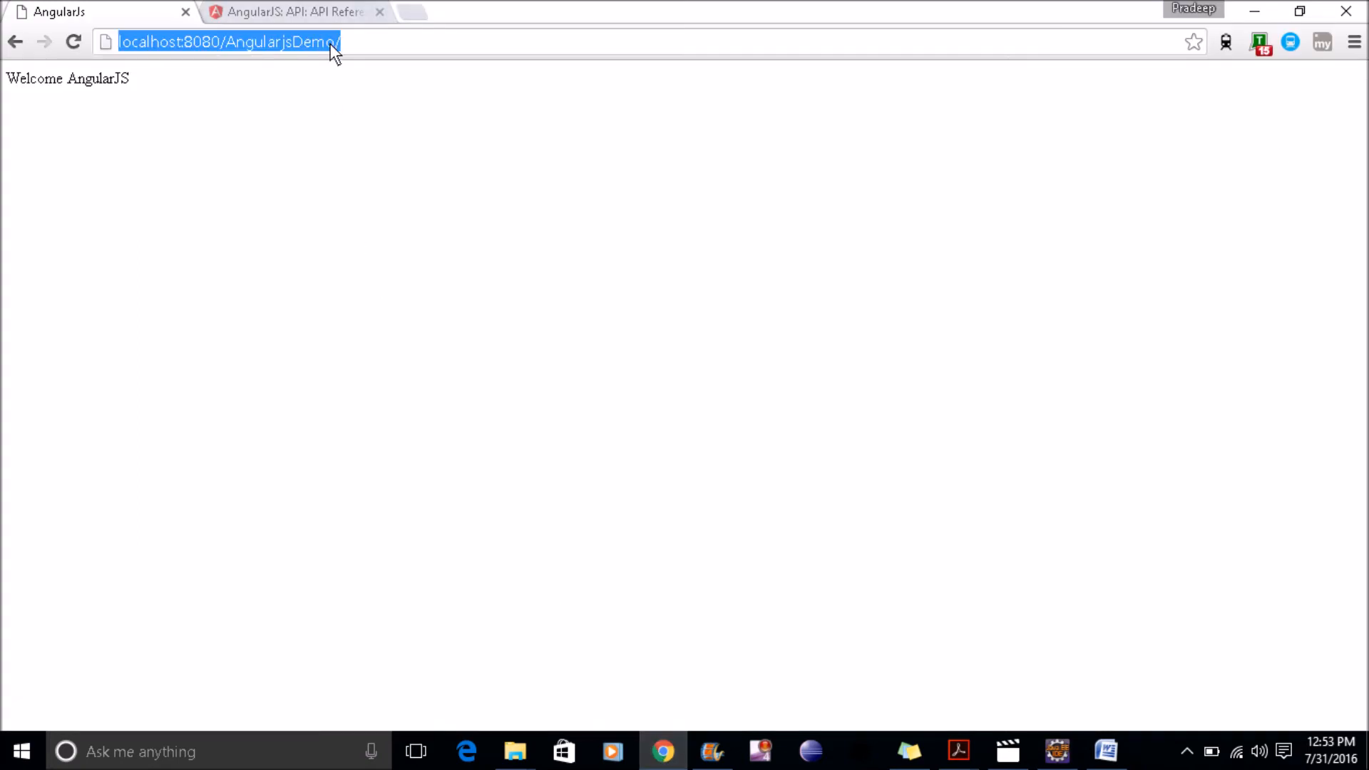
key(Return)
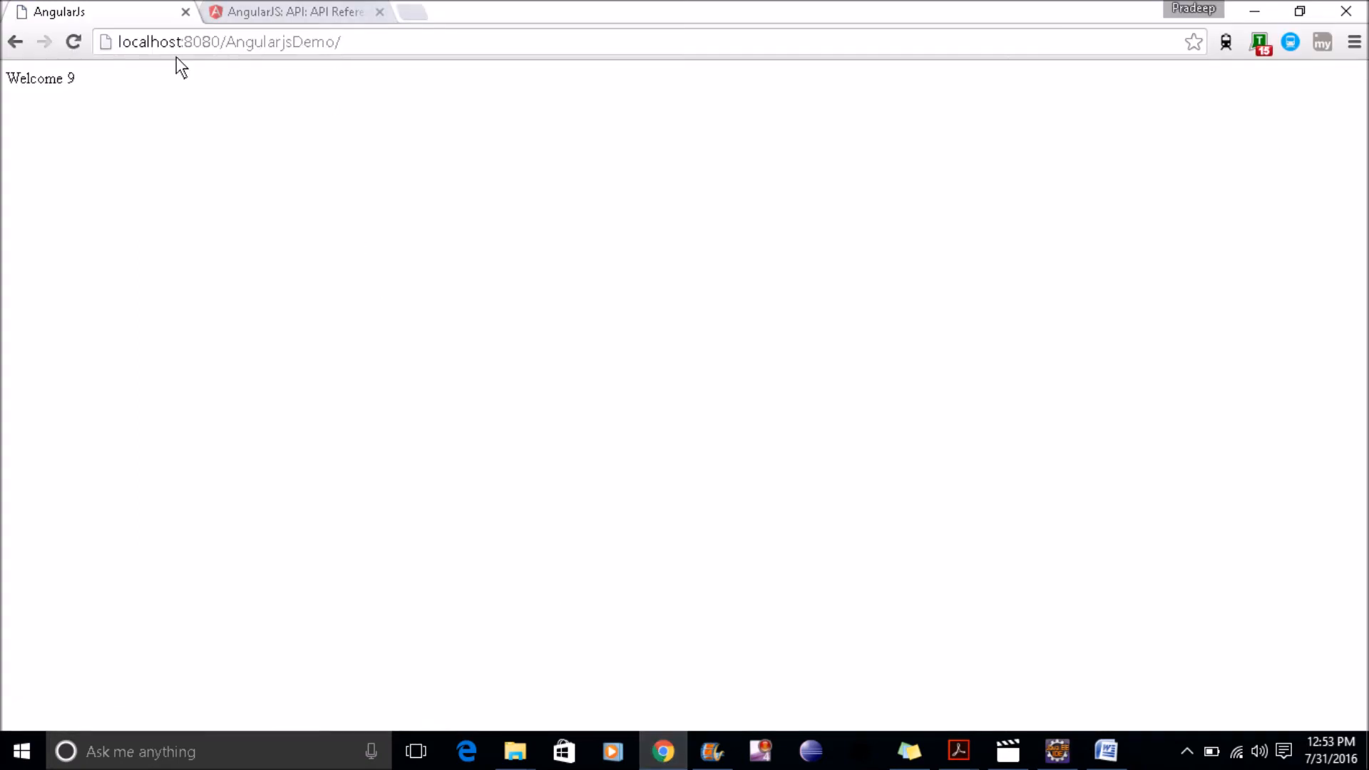
Replace 5 + 4 with 'Angular' + 'JS' in the Welcome binding and save index.html.
key(alt+Tab)
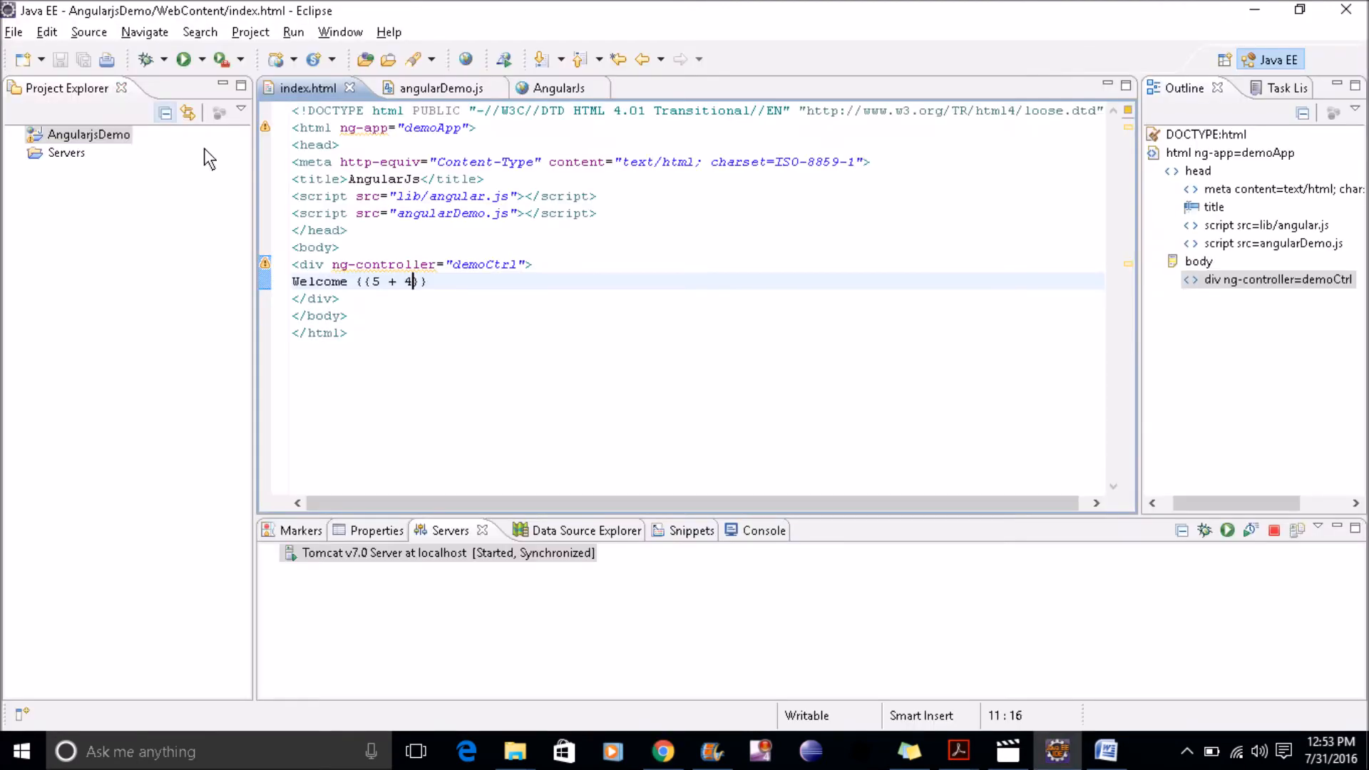
key(BackSpace)
key(BackSpace)
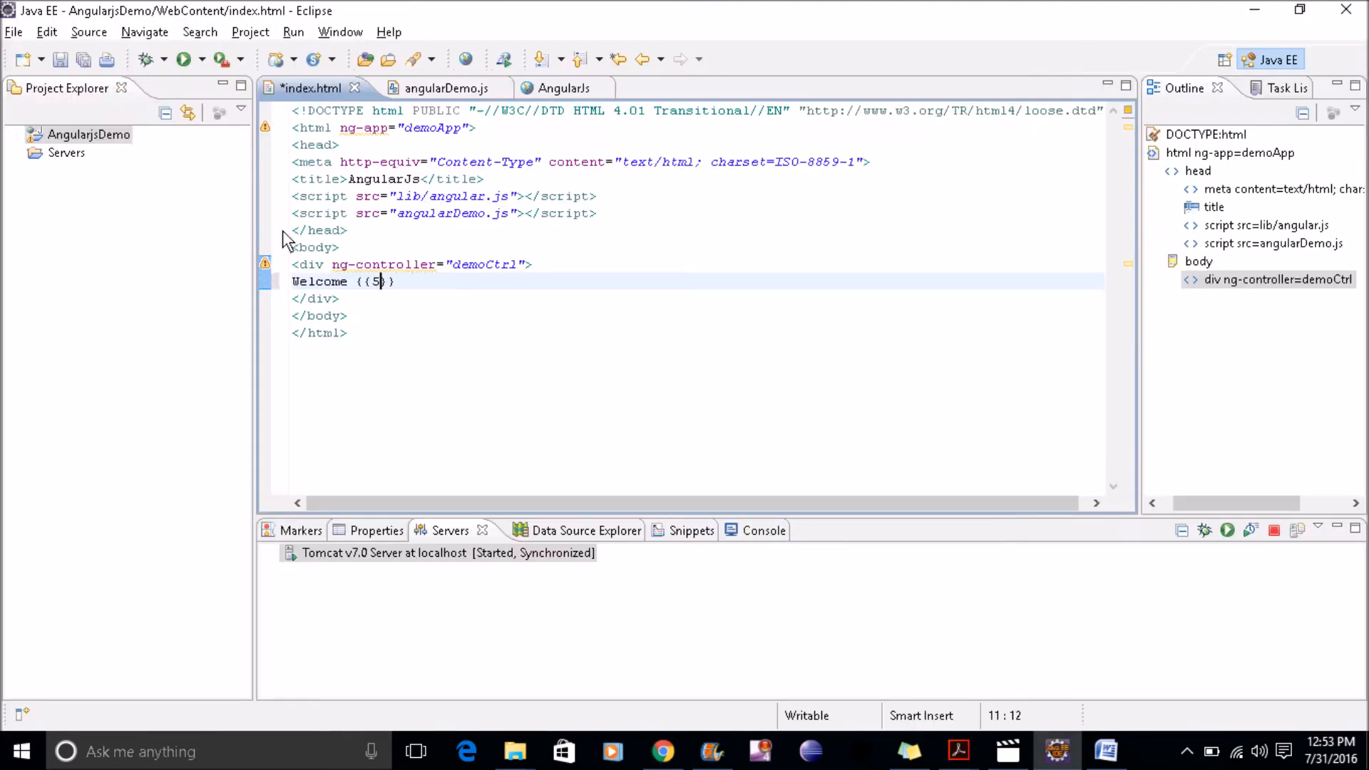
key(BackSpace)
key(BackSpace)
key(BackSpace)
text('An)
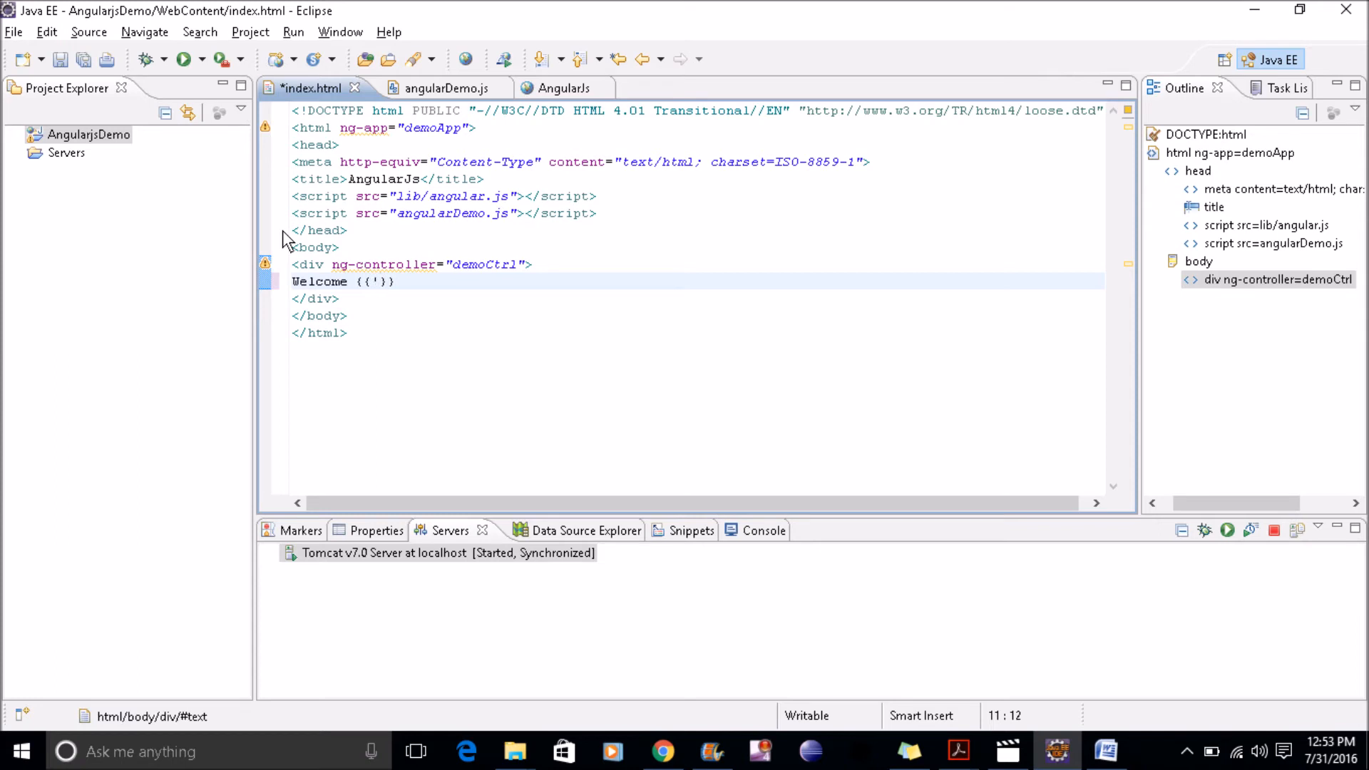
text(gular)
text(' )
text(+ ')
text(JS)
text(')
key(ctrl+s)
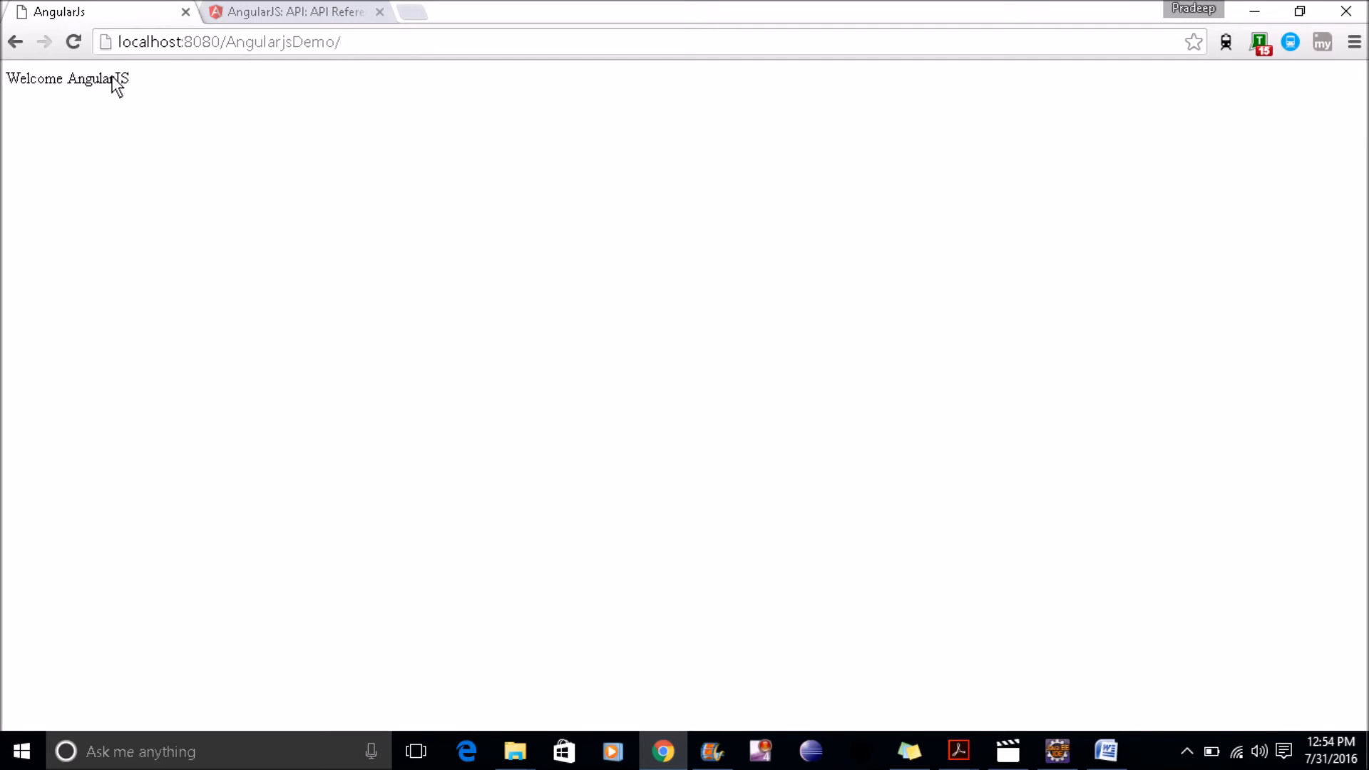
Return from Chrome to the index.html editor in Eclipse.
key(alt+Tab)
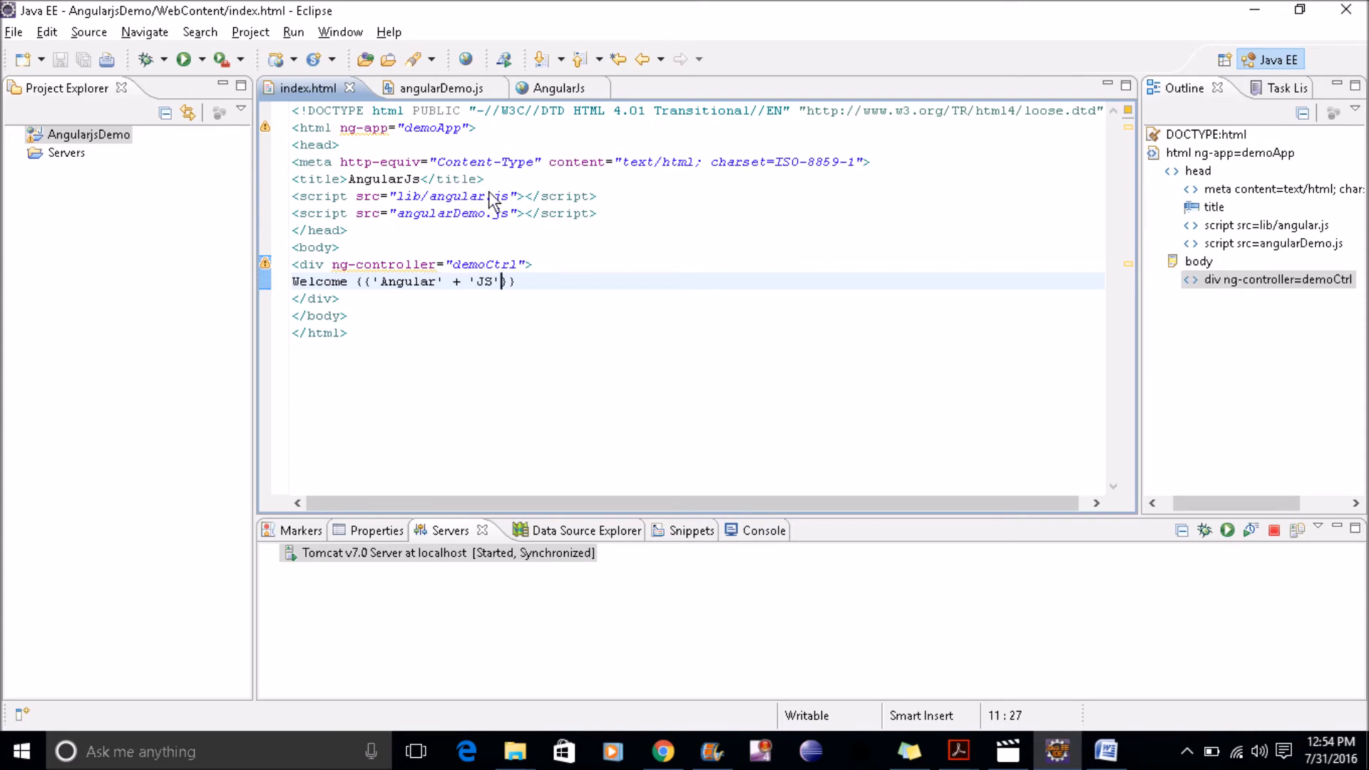
Delete the angularDemo.js script line and the ng-controller="demoCtrl" attribute, then save.
click(620, 215)
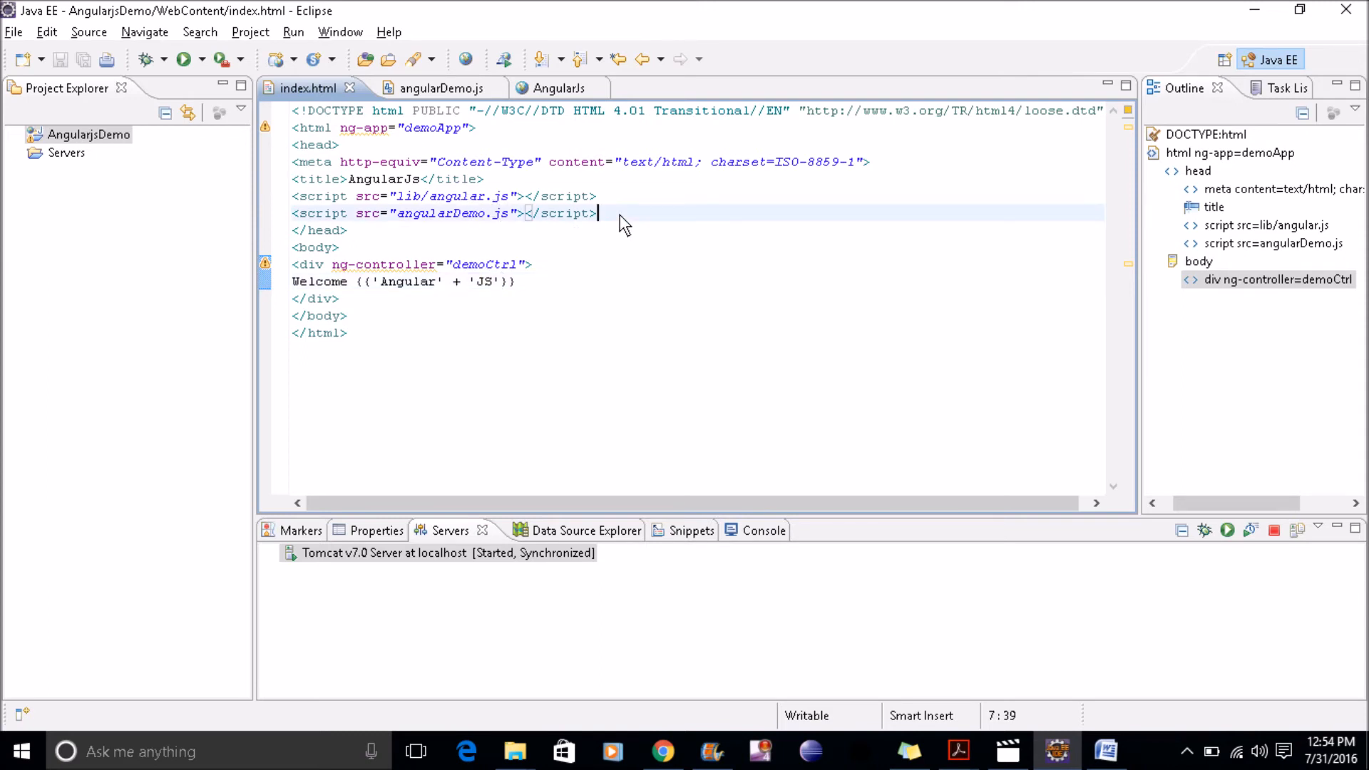
drag(620, 216, 613, 199)
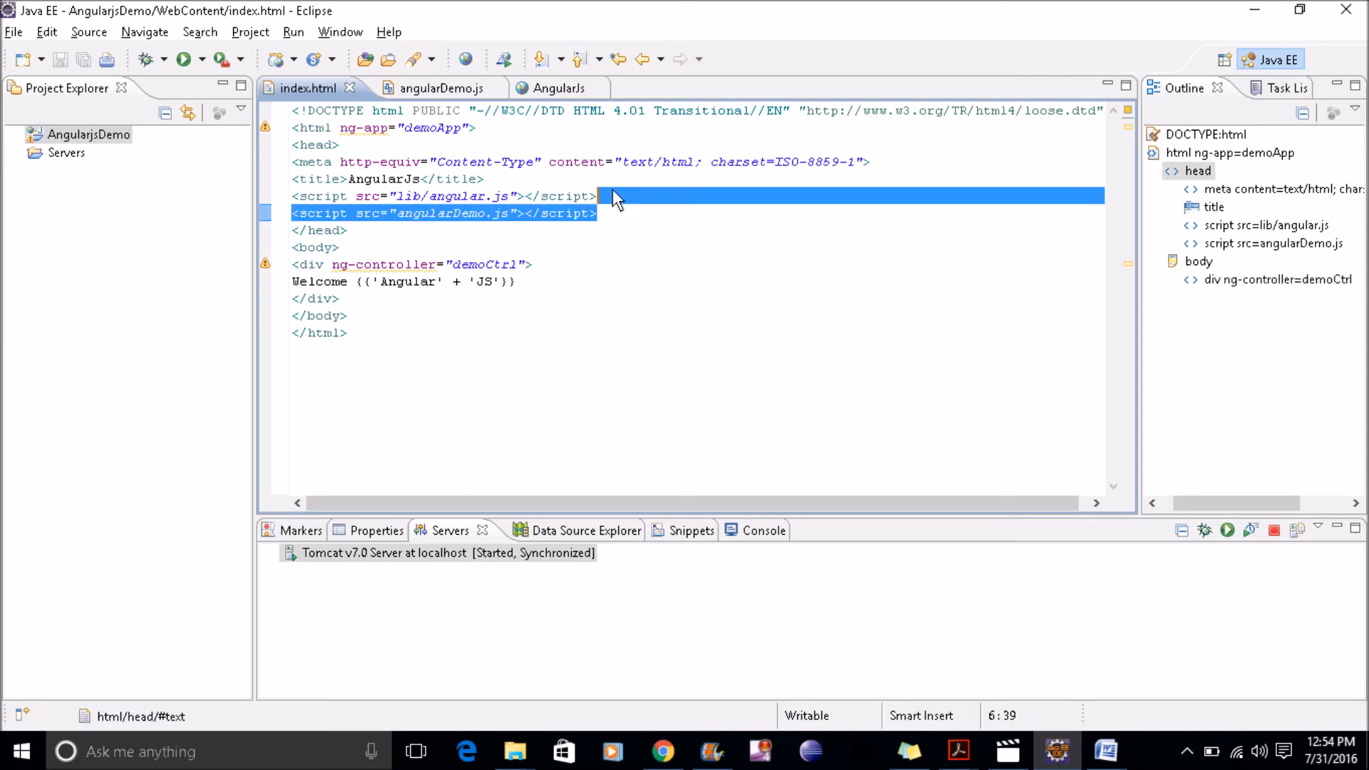
key(Delete)
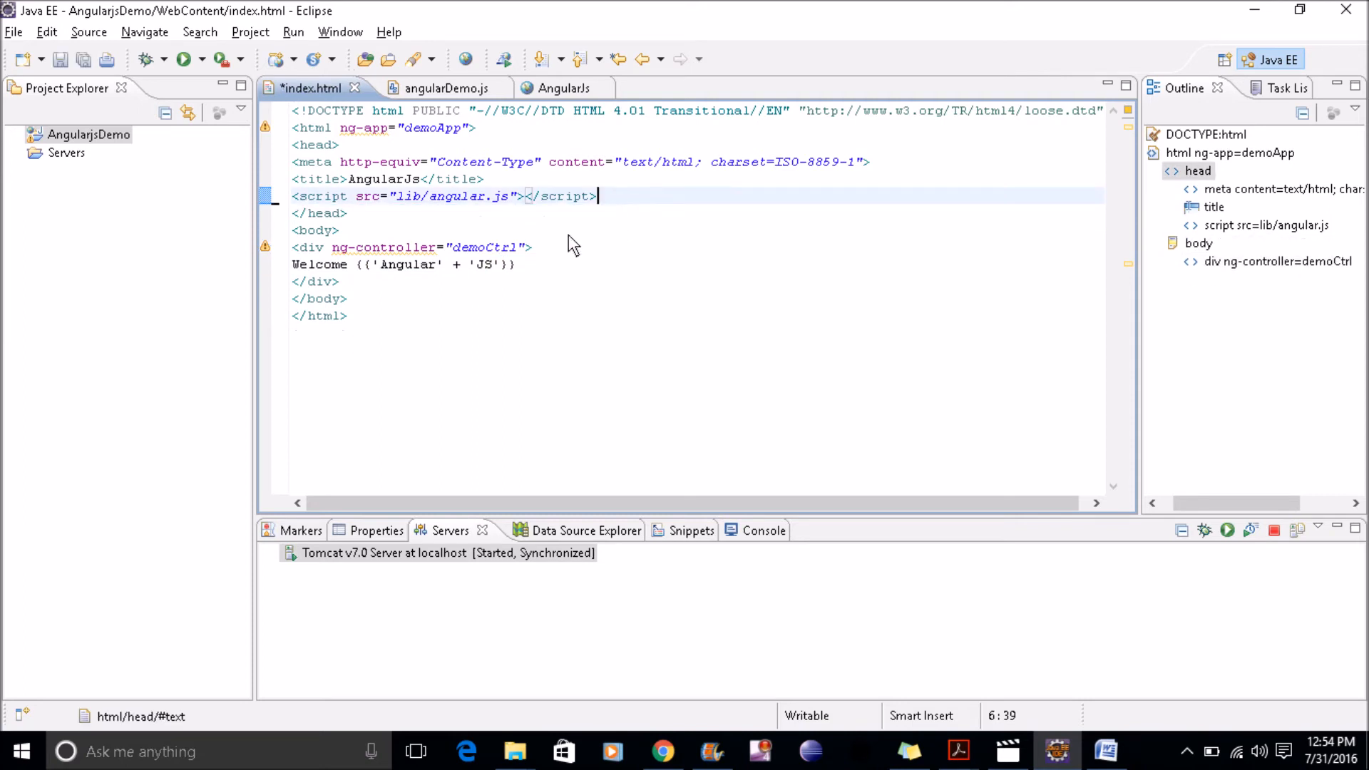
click(525, 255)
key(BackSpace)
key(BackSpace)
key(BackSpace)
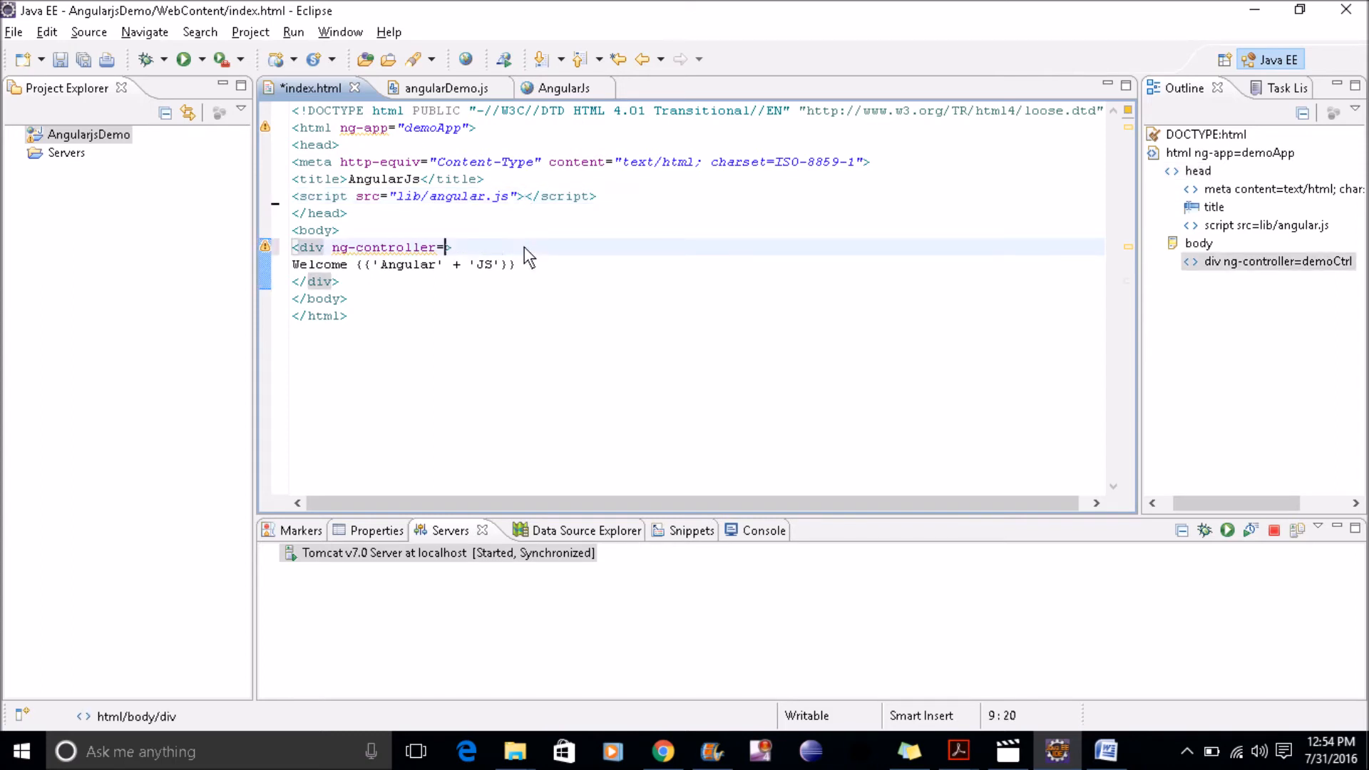
key(BackSpace)
key(BackSpace)
key(BackSpace)
key(BackSpace)
key(BackSpace)
key(BackSpace)
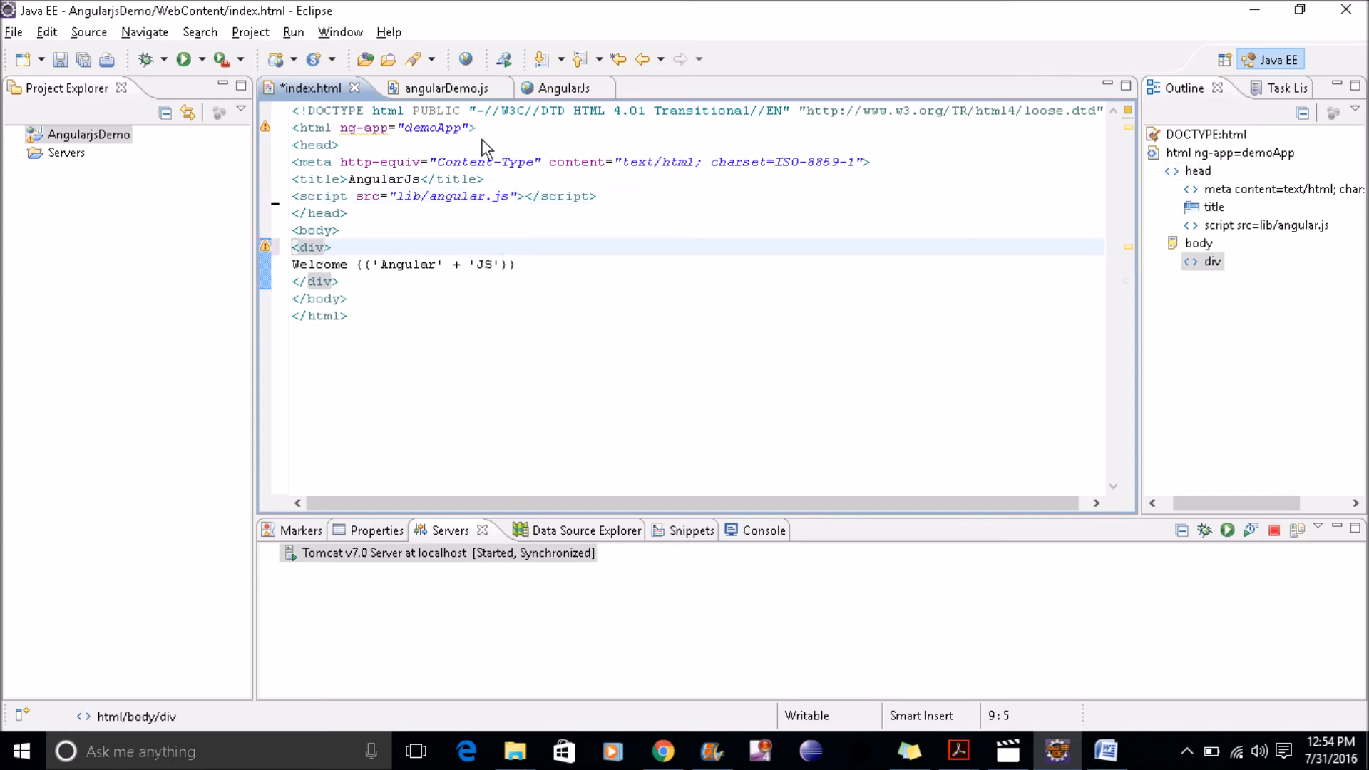
key(ctrl+s)
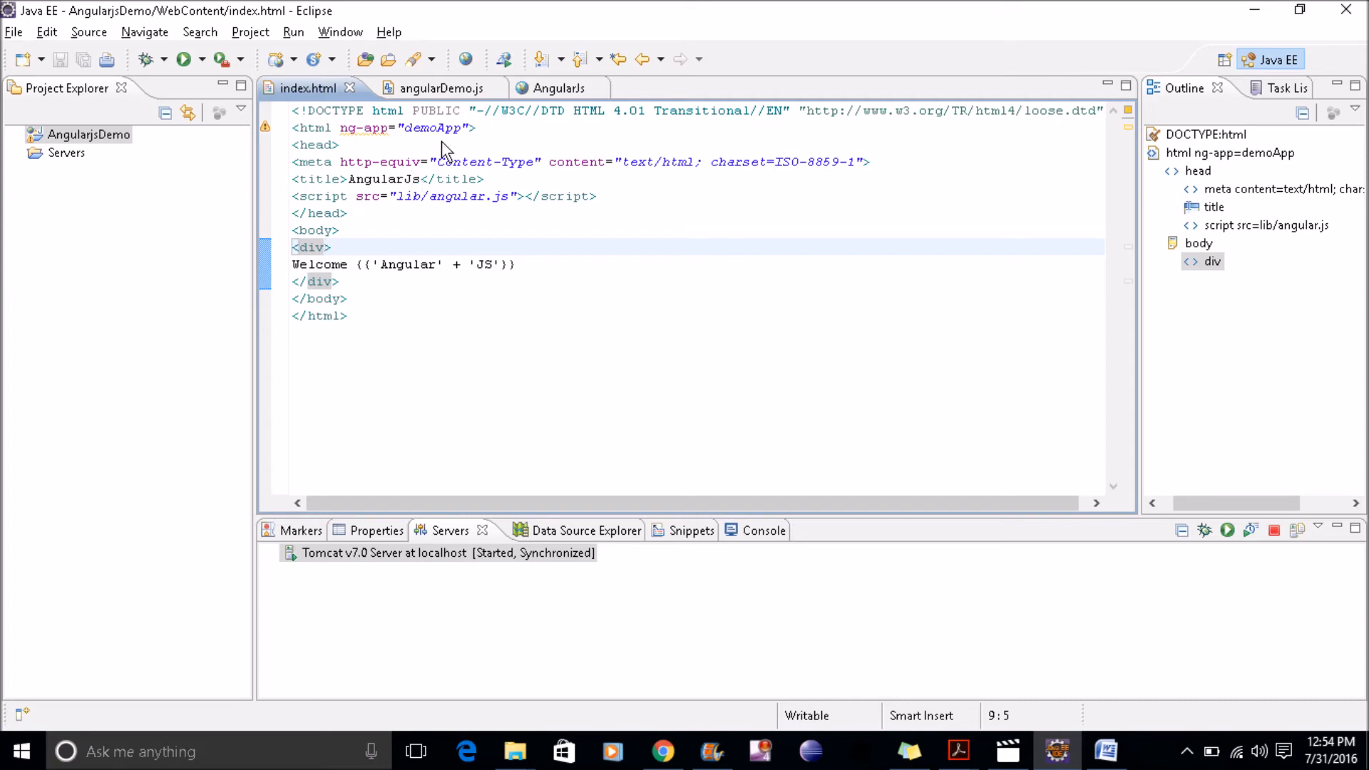
Remove the ng-app="demoApp" attribute from the html tag.
click(468, 127)
key(BackSpace)
key(BackSpace)
key(BackSpace)
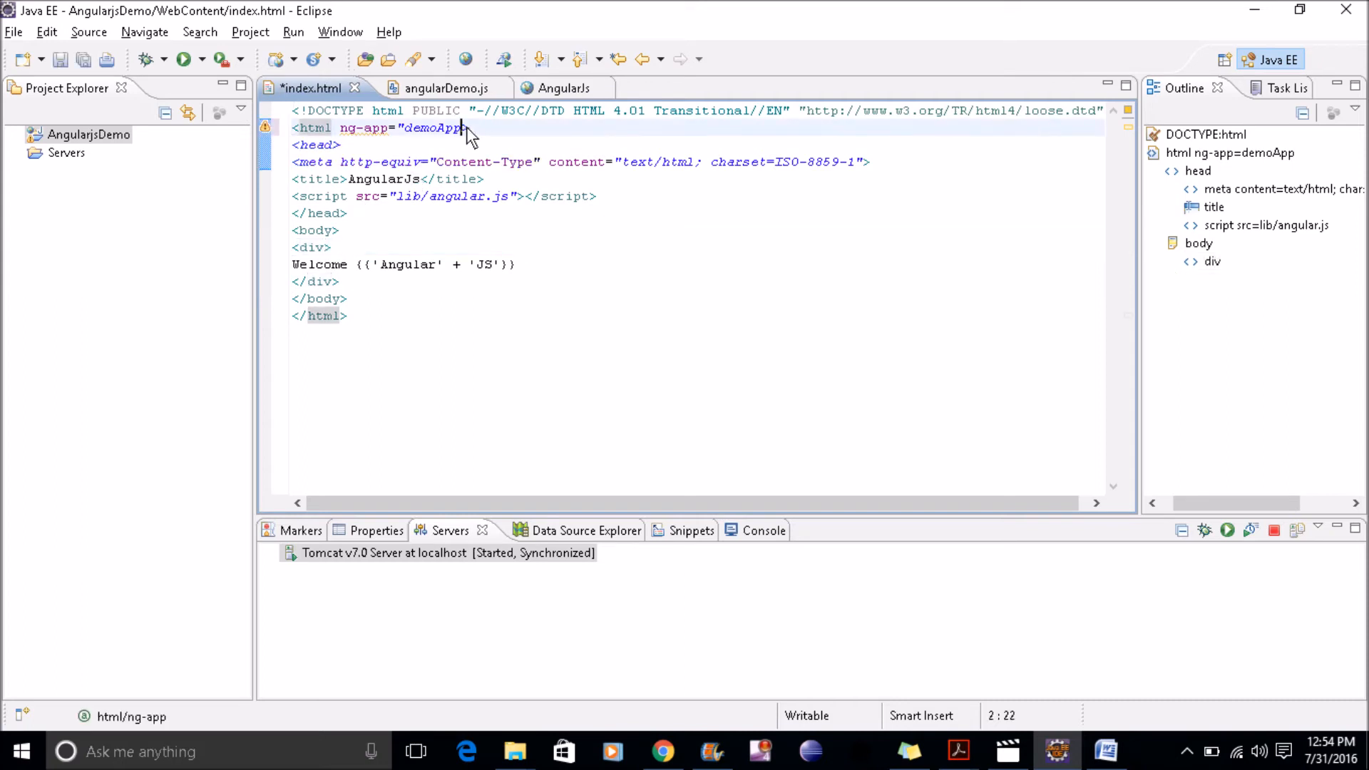
key(BackSpace)
key(BackSpace)
key(BackSpace)
key(BackSpace)
key(BackSpace)
key(BackSpace)
key(BackSpace)
key(BackSpace)
key(BackSpace)
key(BackSpace)
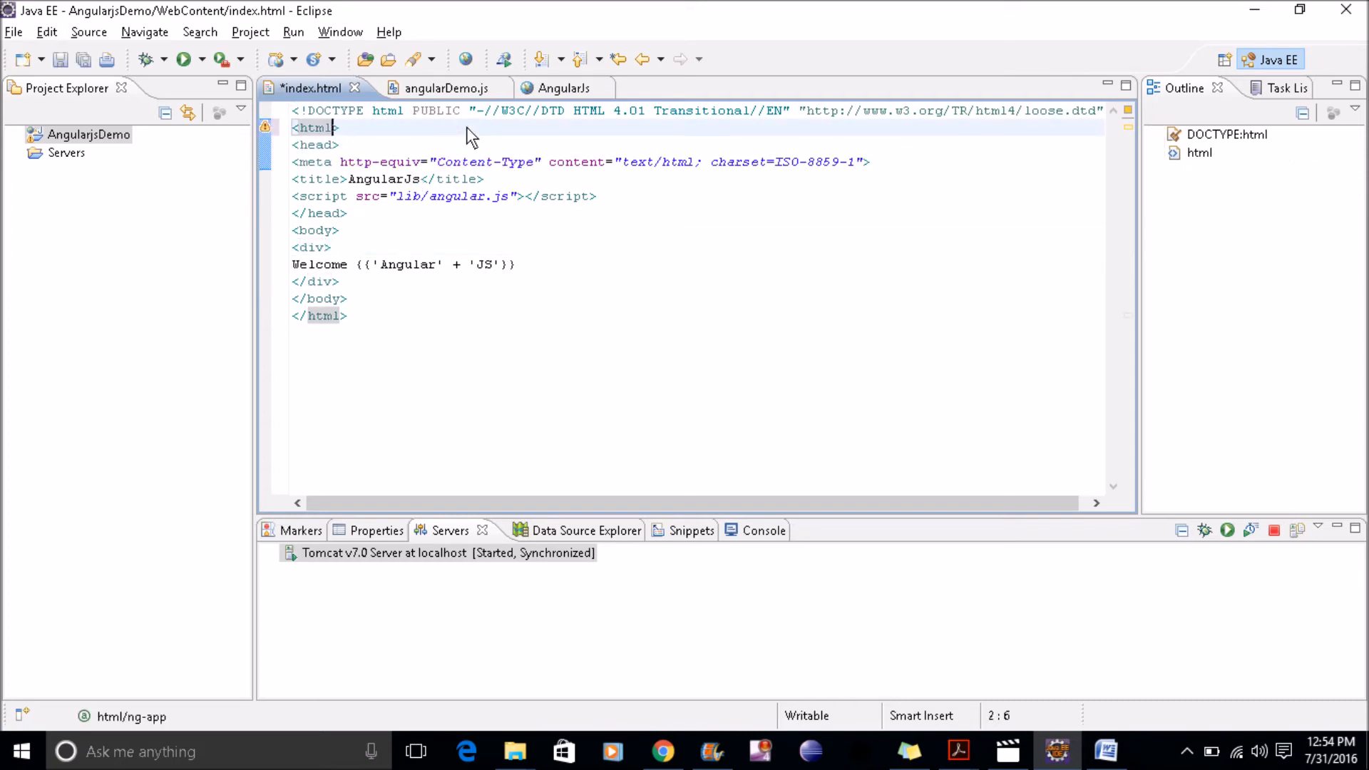
Add ng-app to the first div and reformat the whole document.
click(323, 248)
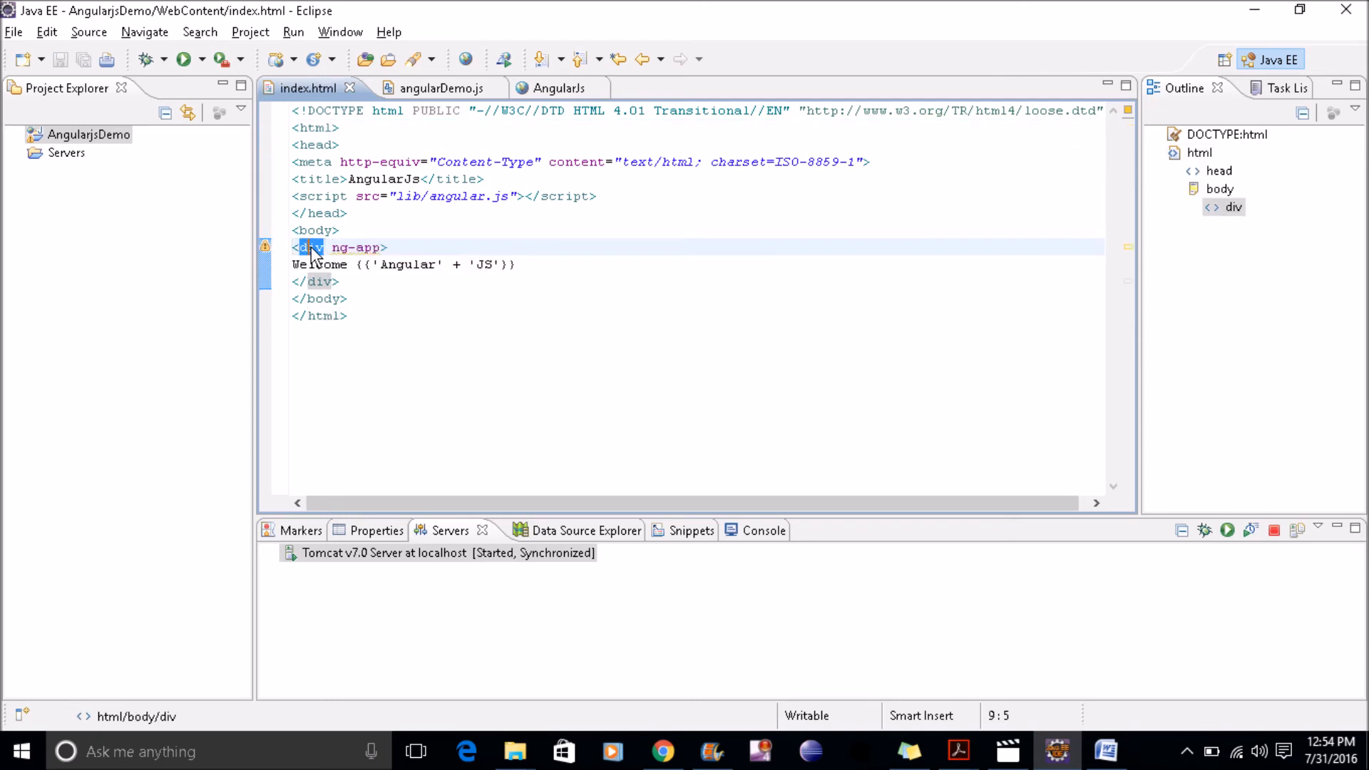
double_click(321, 282)
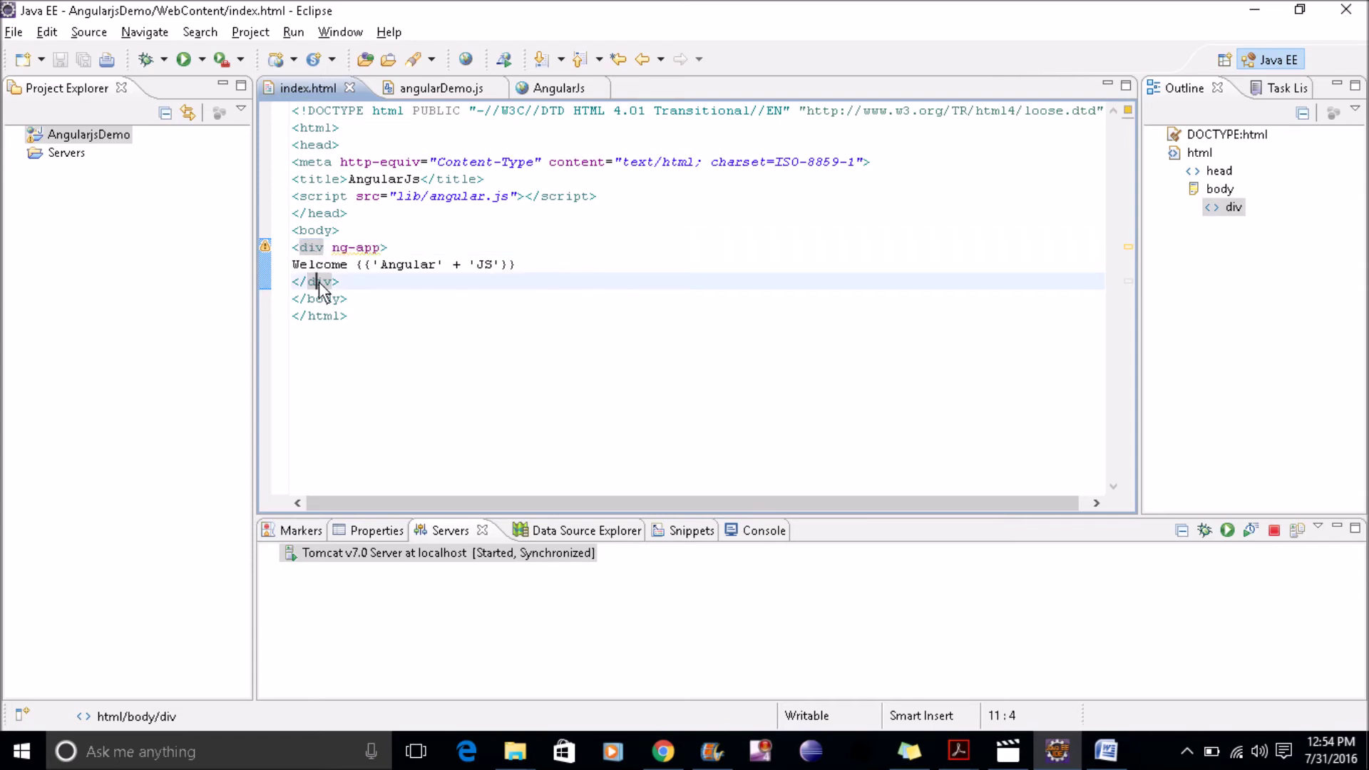
click(356, 286)
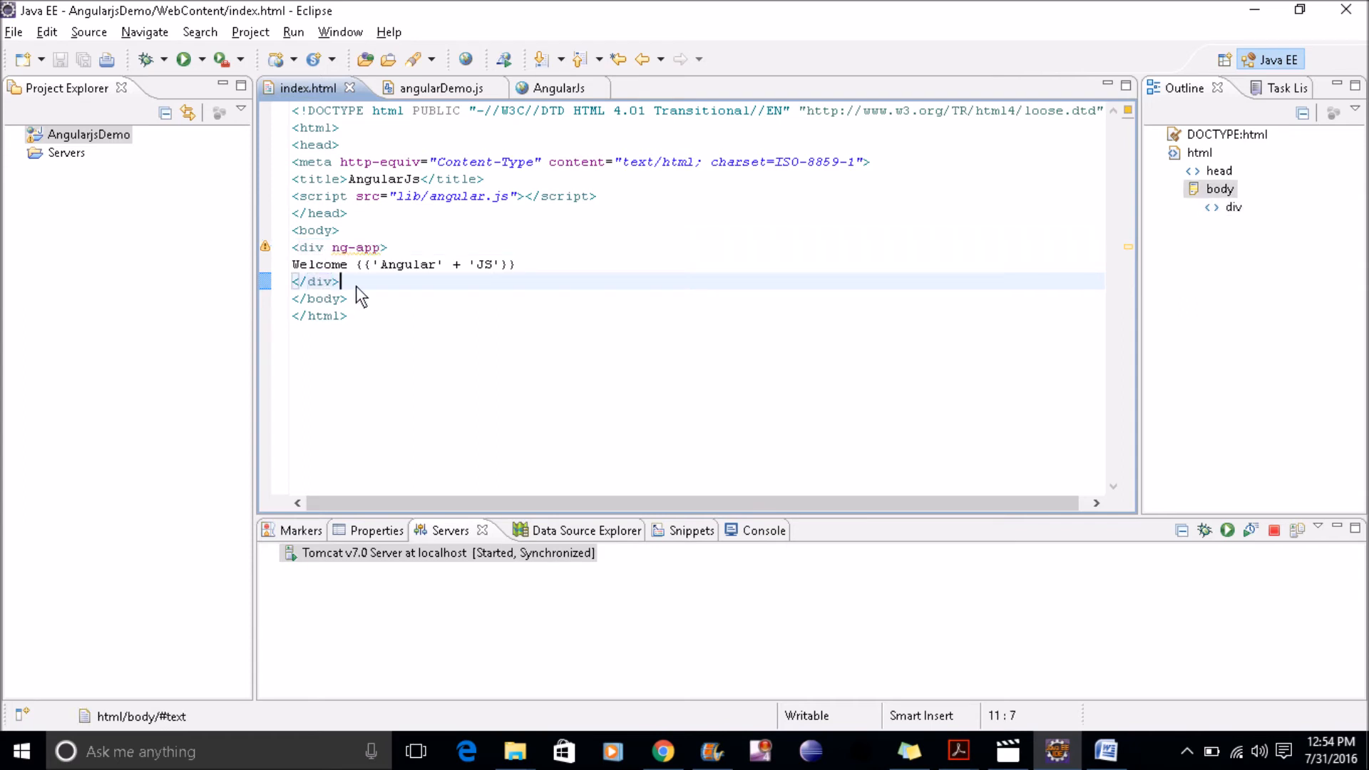
key(ctrl+a)
key(ctrl+shift+f)
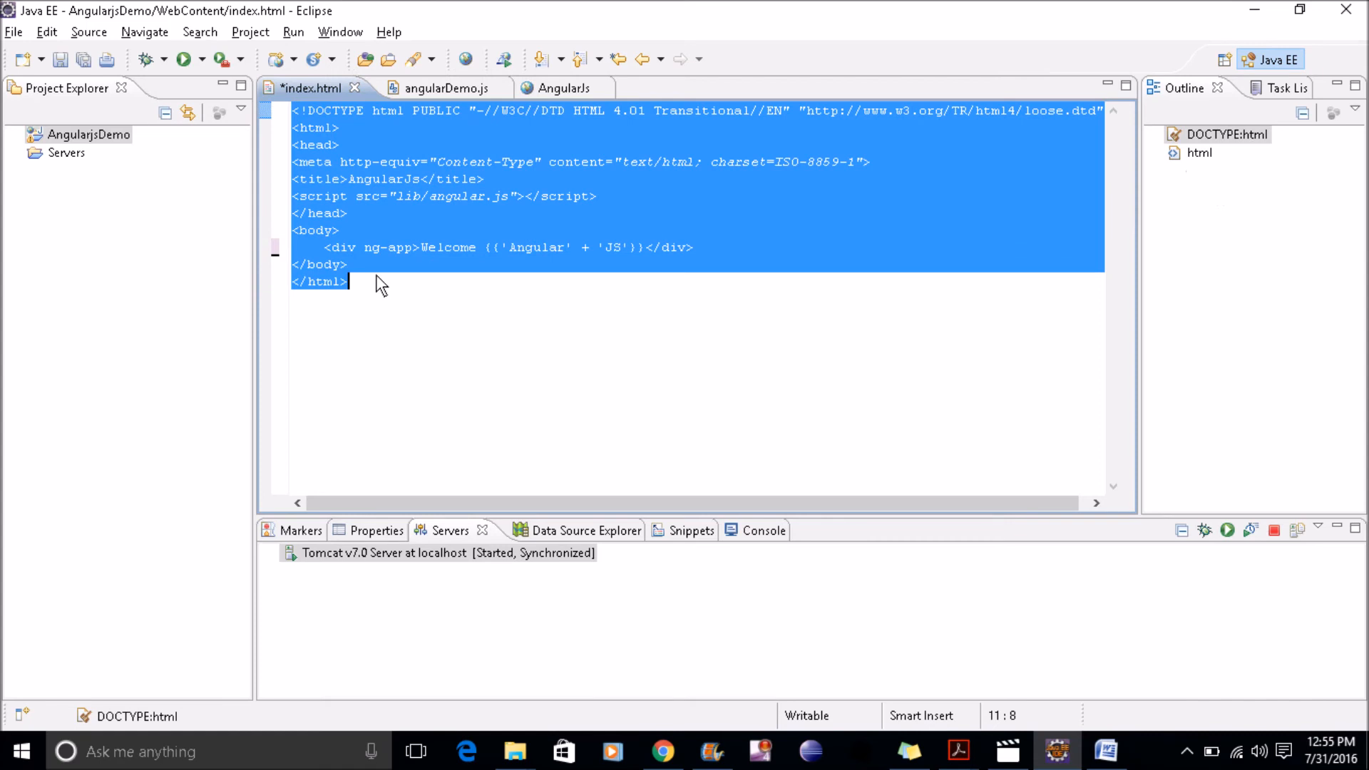
click(694, 256)
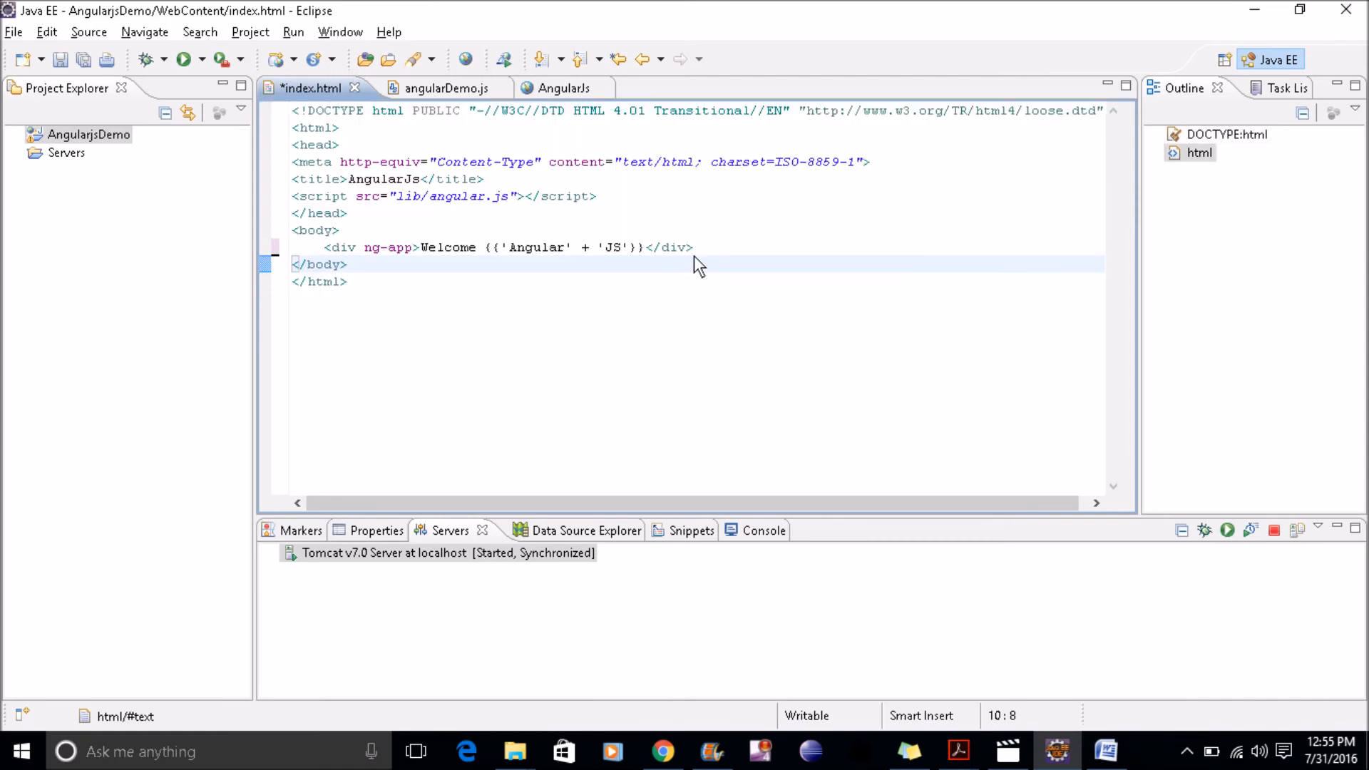
Add a second plain div below it holding the same Welcome expression, save, and switch to Chrome.
key(Up)
key(End)
key(Return)
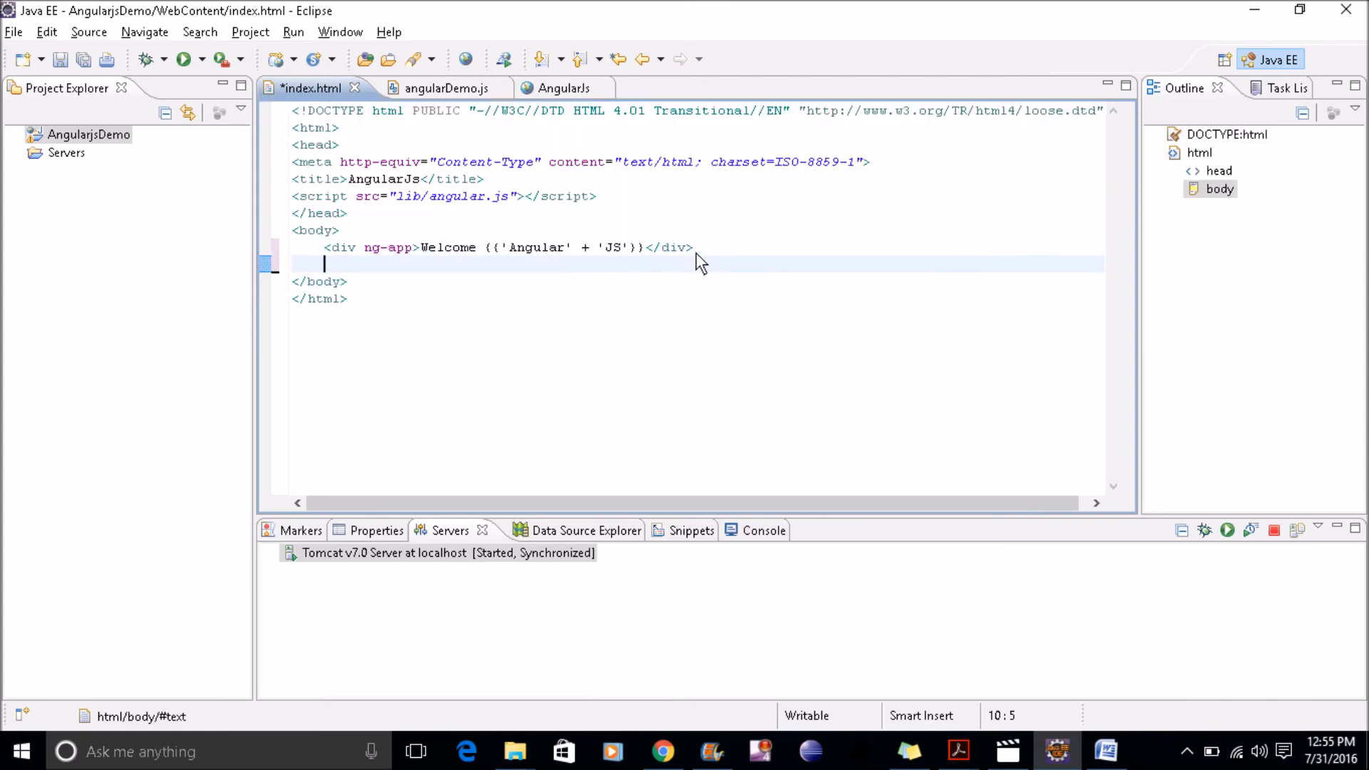
text(<)
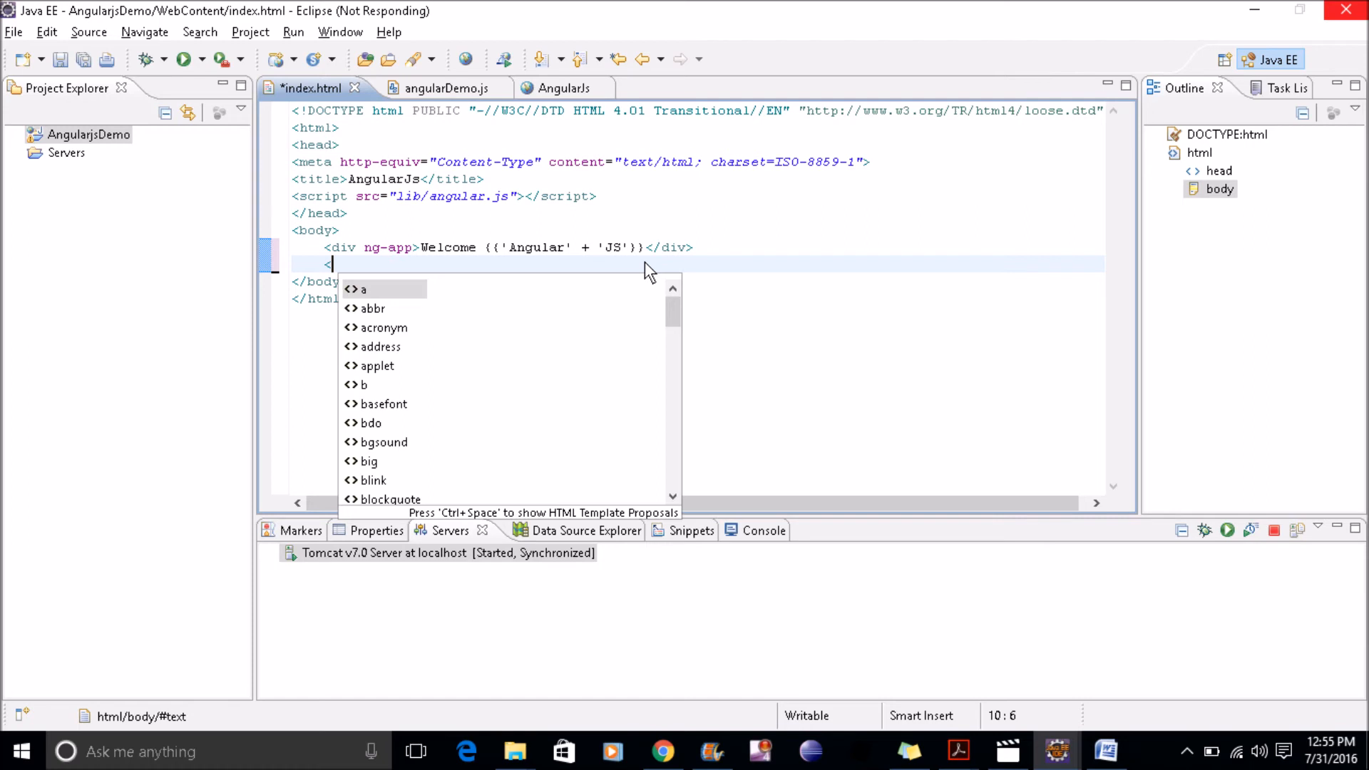
text(deiv>)
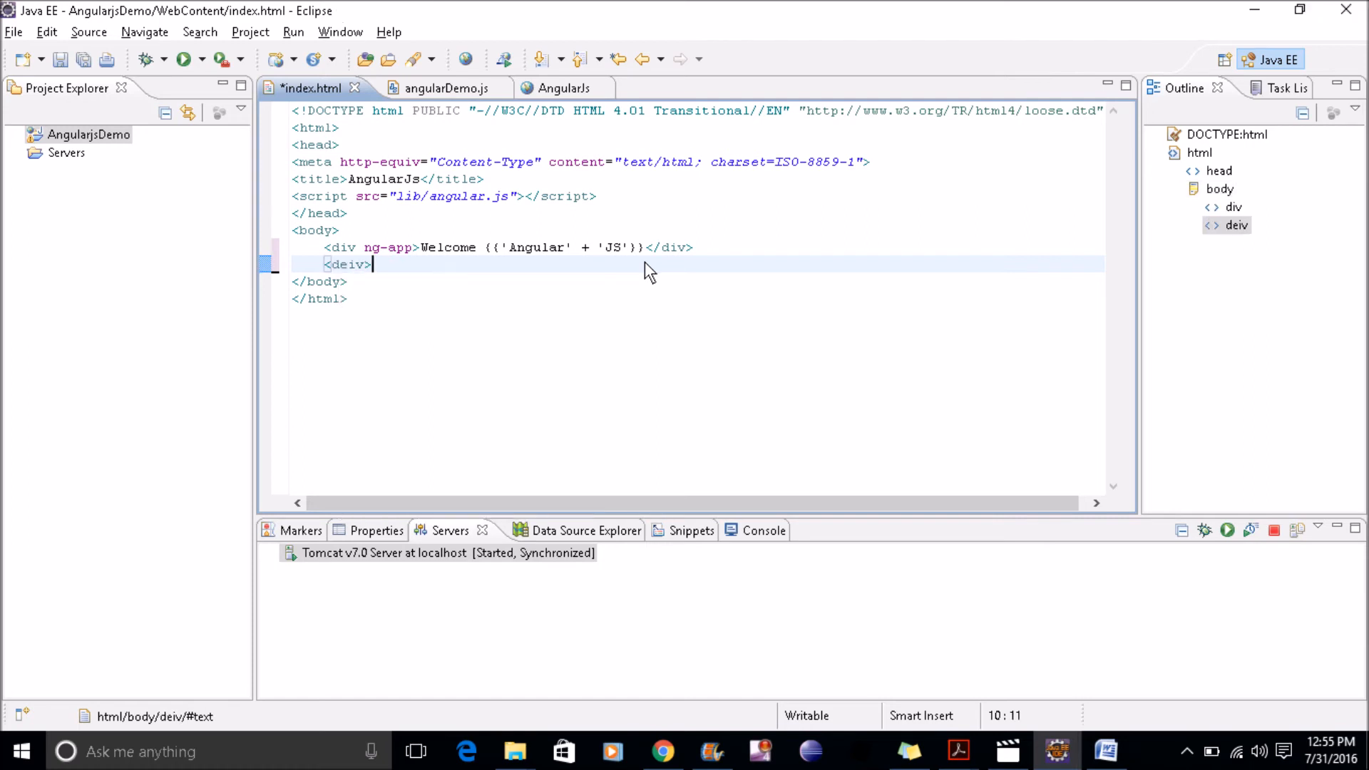
key(BackSpace)
key(BackSpace)
key(BackSpace)
key(BackSpace)
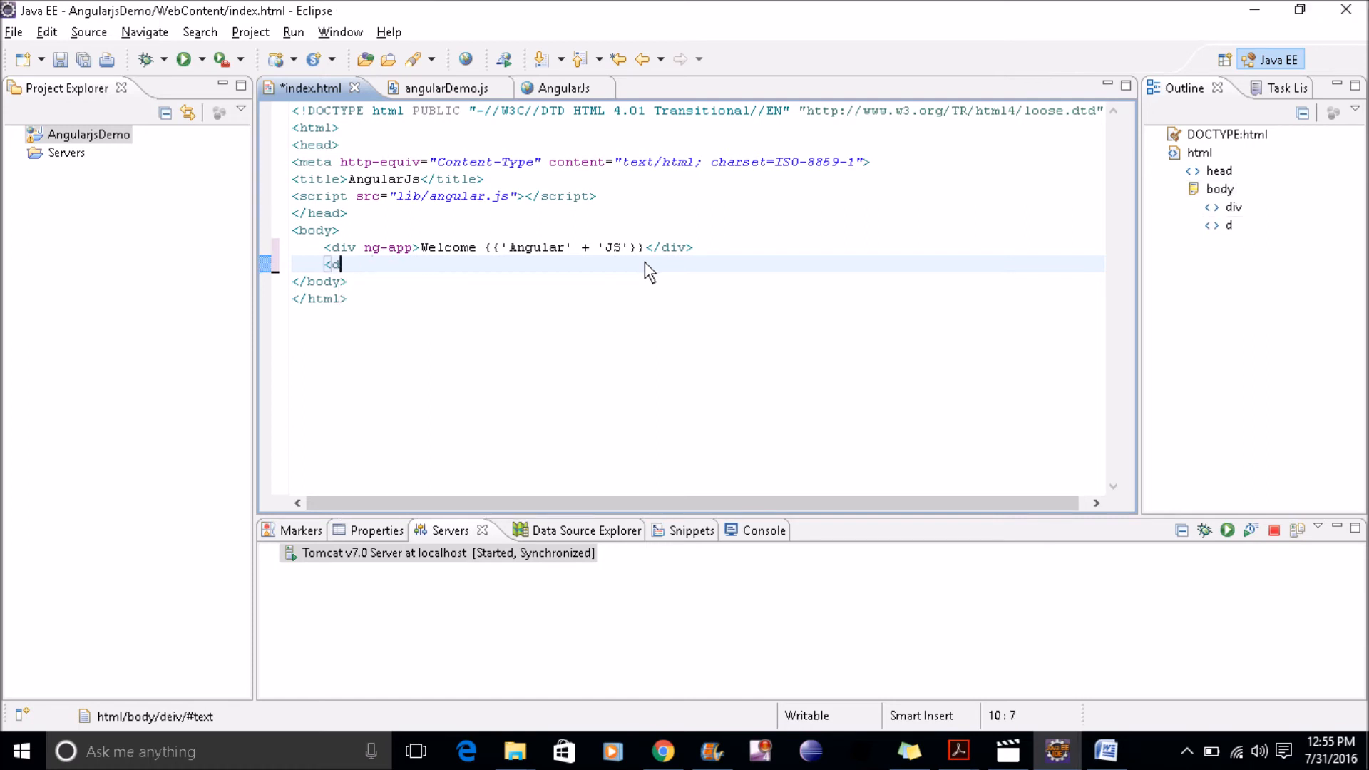
text(iv)
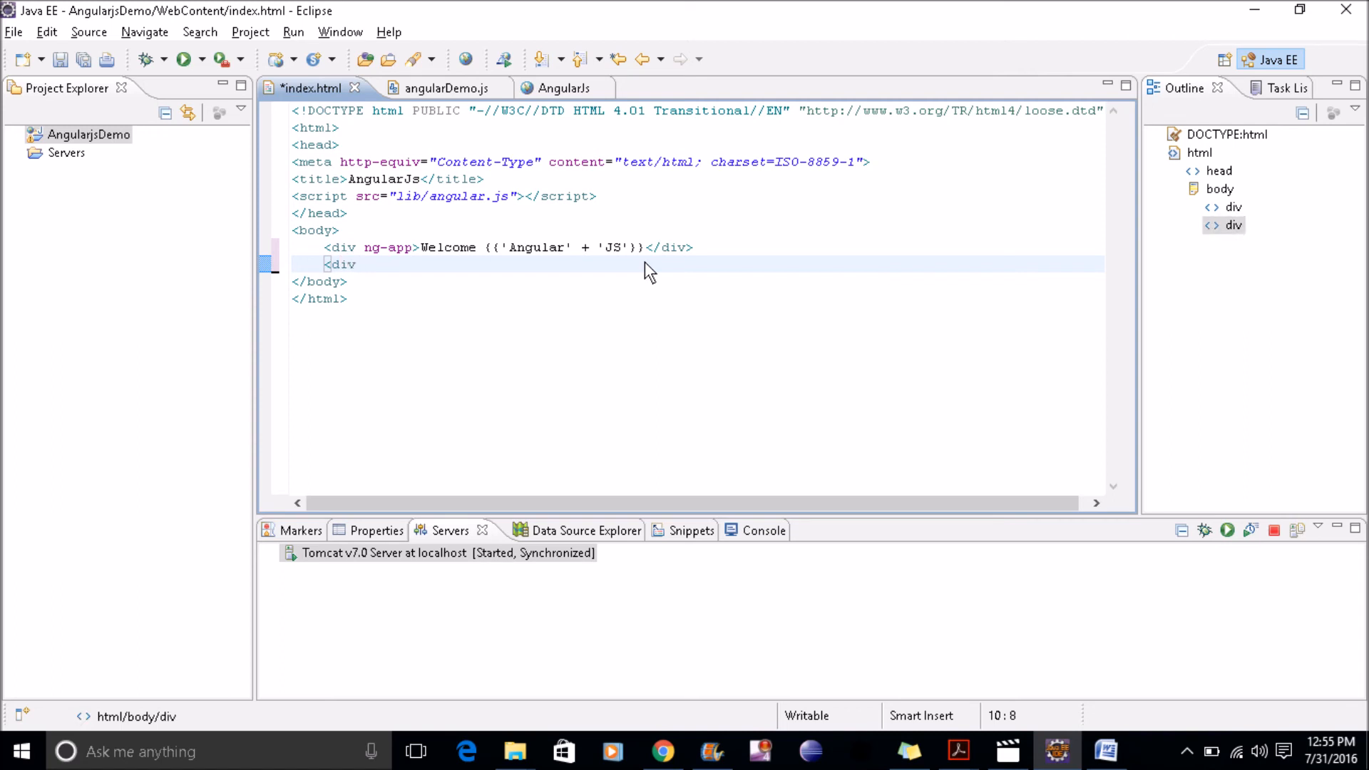
text(></div>)
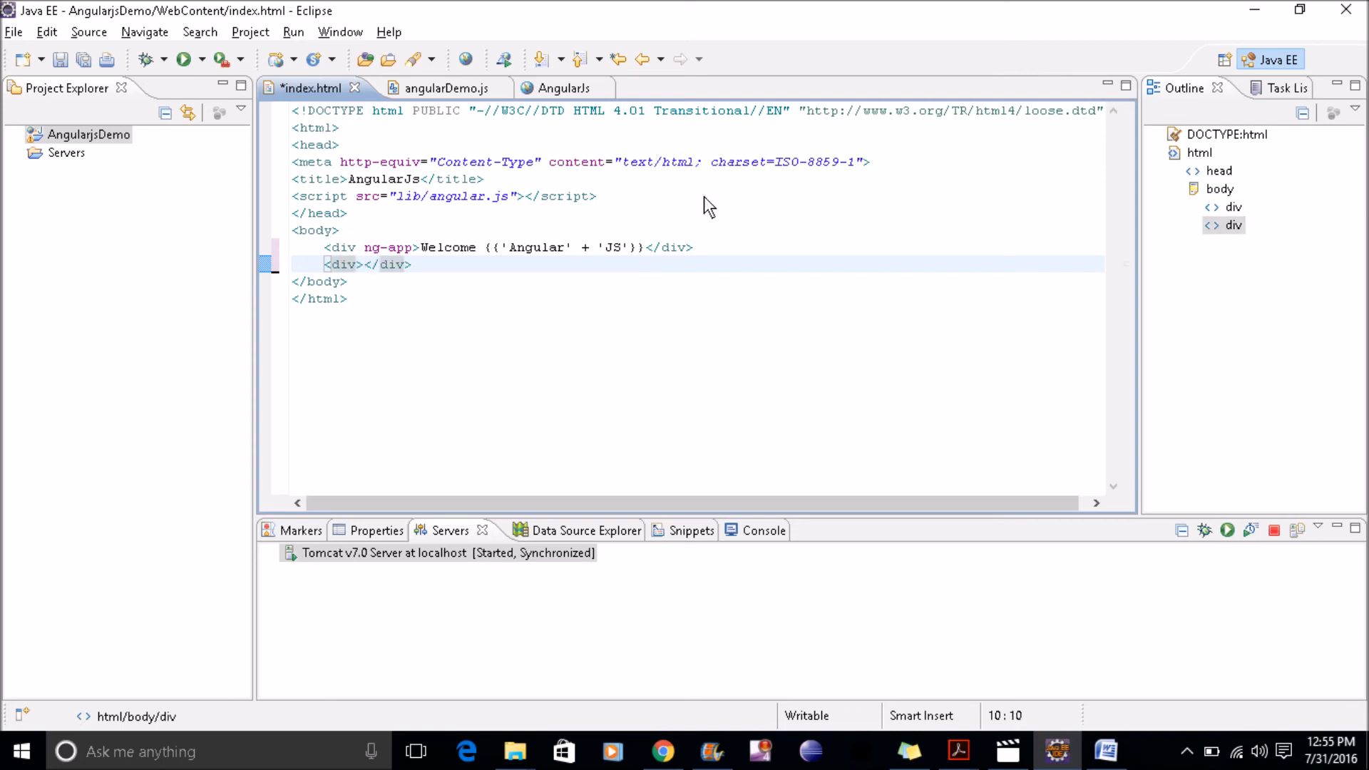
mouse_move(661, 247)
mouse_down()
mouse_move(505, 226)
mouse_move(432, 250)
mouse_up()
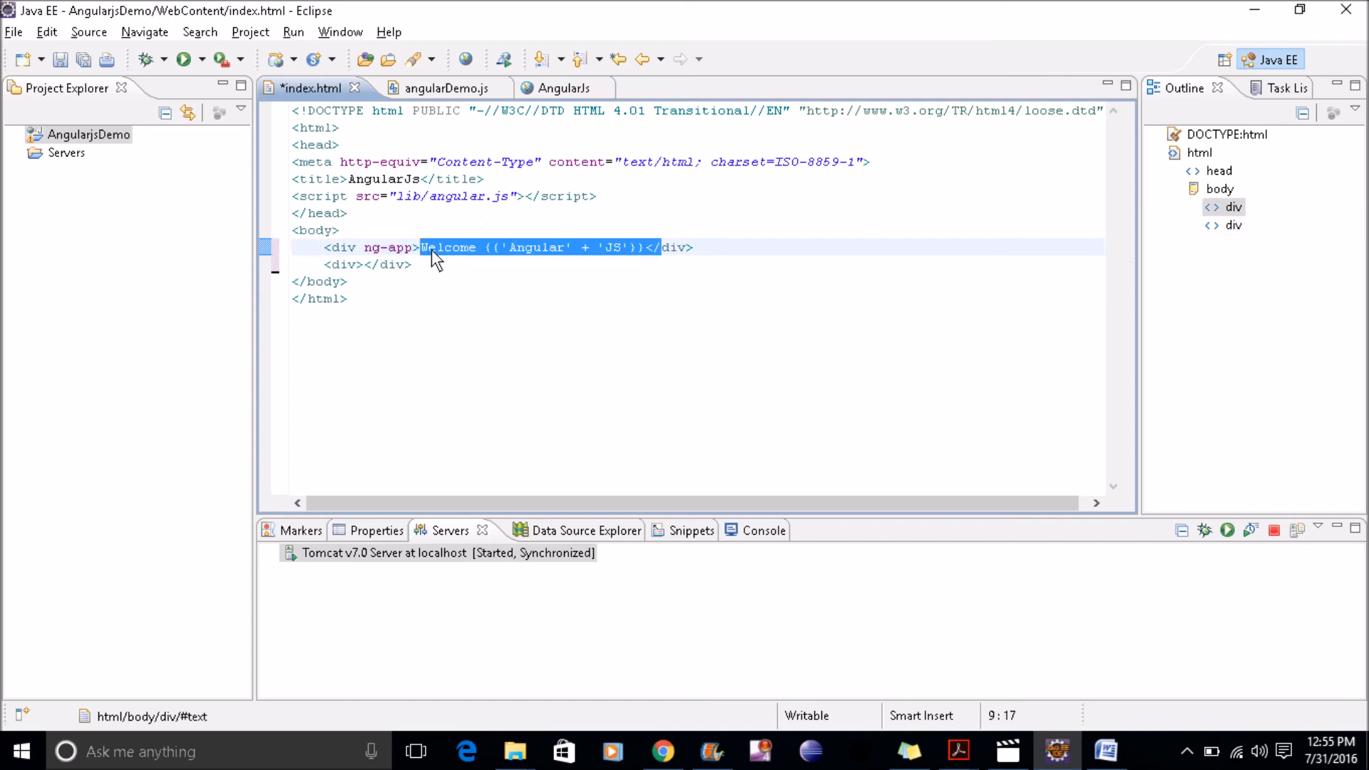
key(ctrl+c)
click(366, 264)
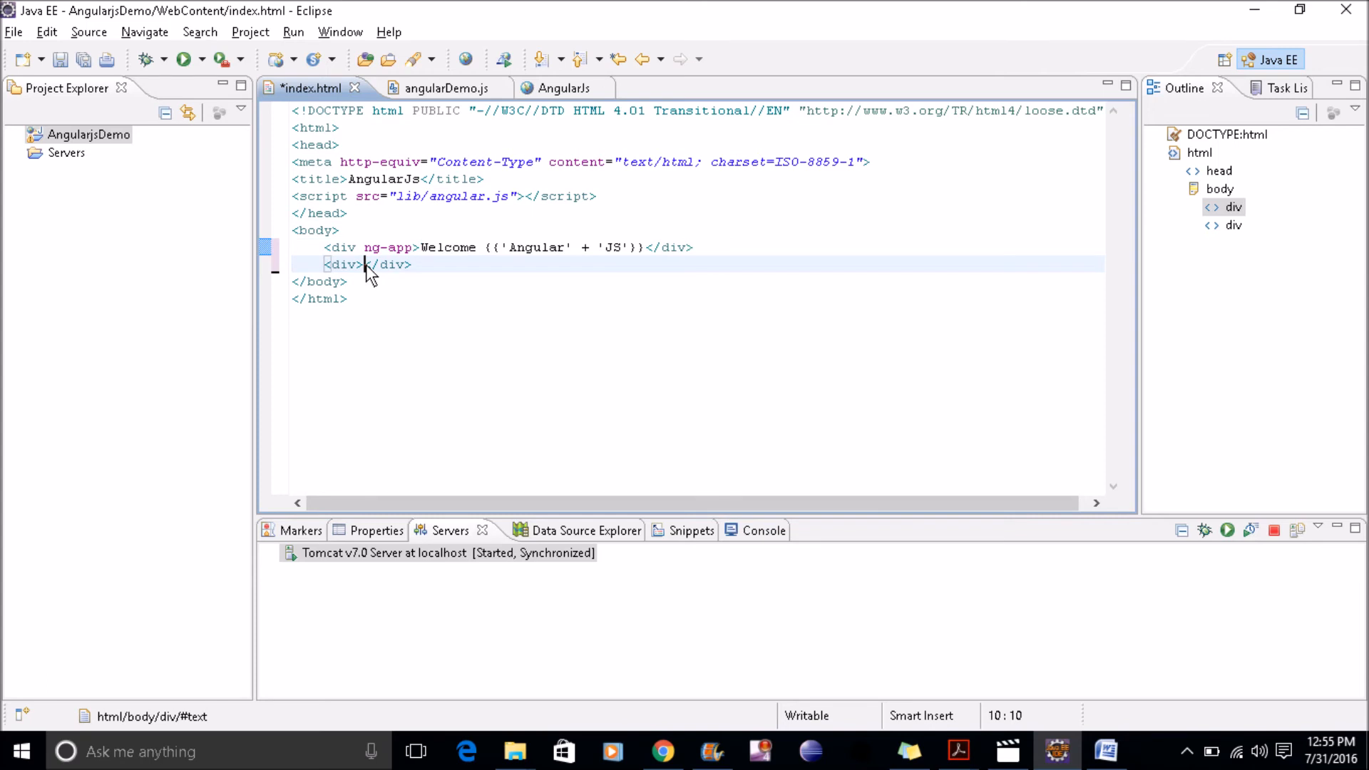
key(ctrl+v)
key(ctrl+s)
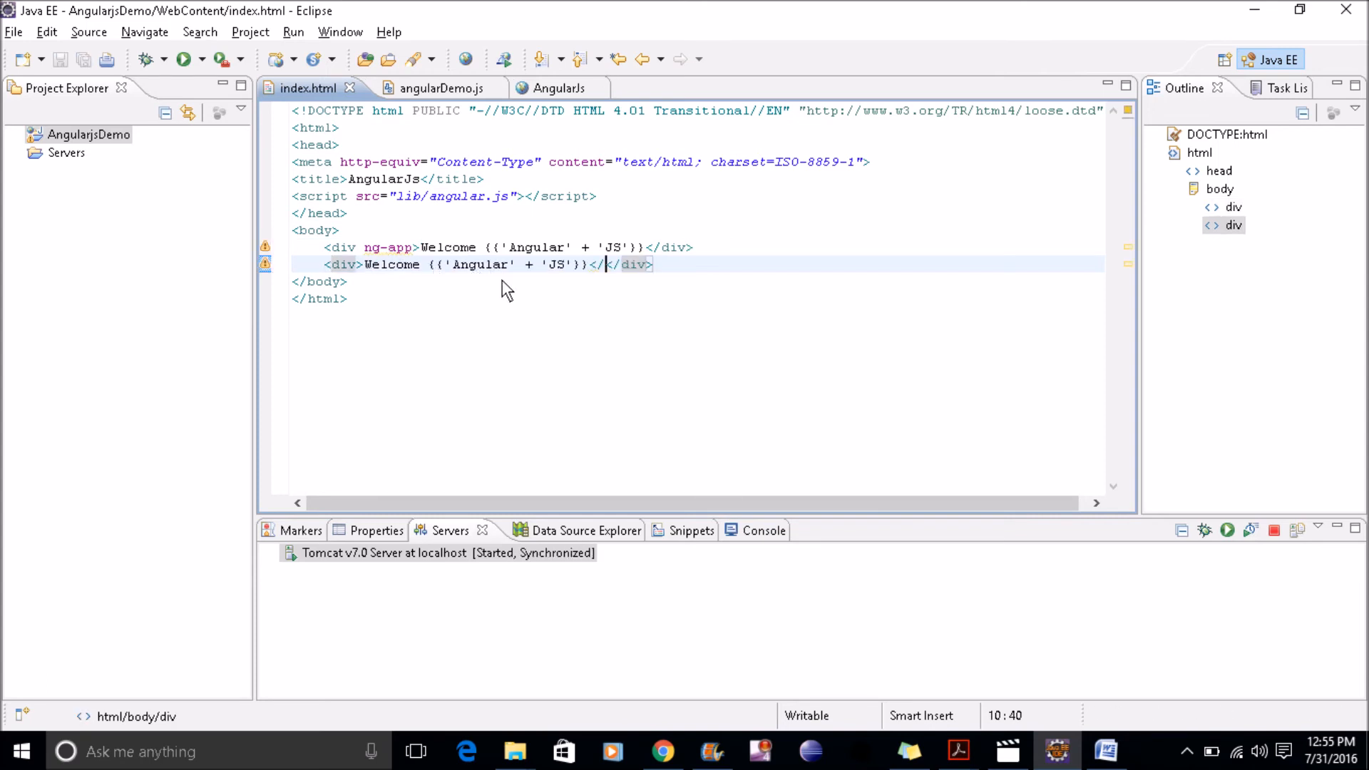
key(alt+Tab)
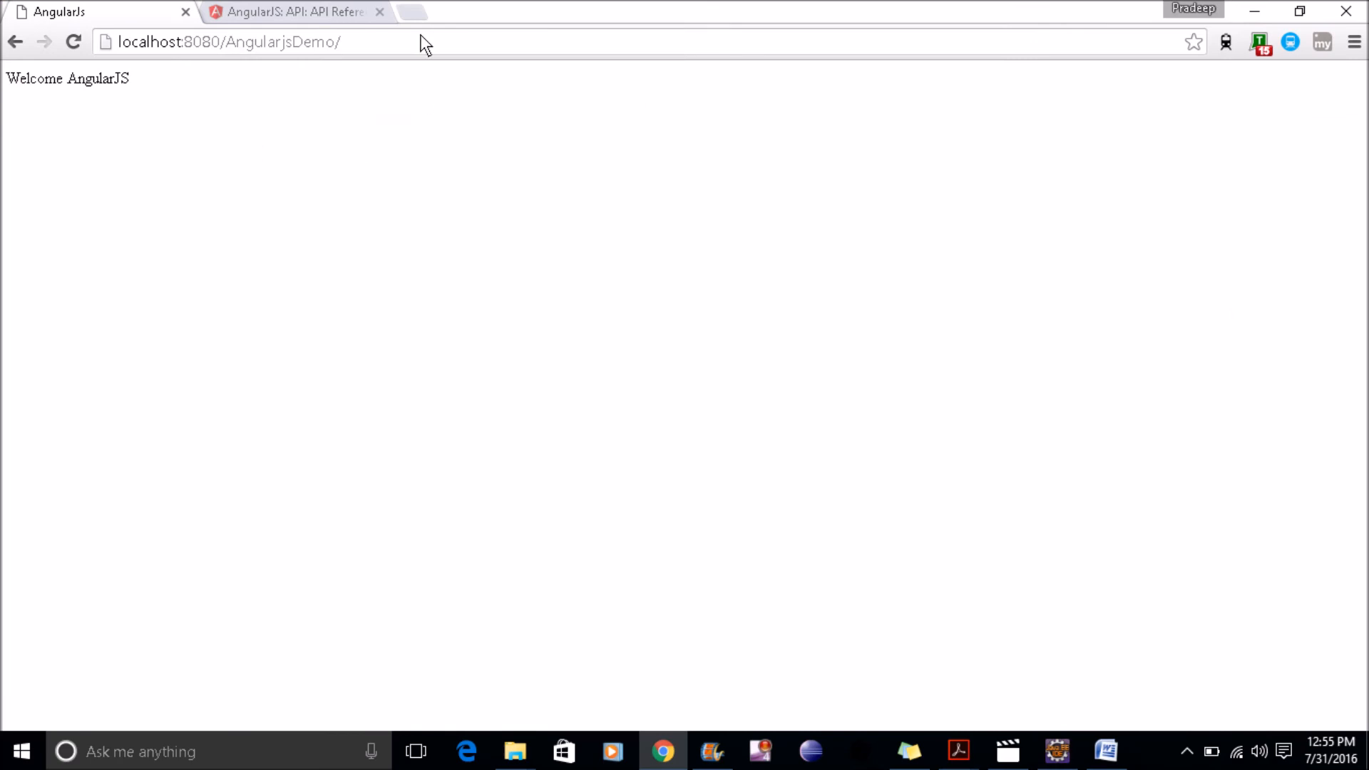
Reload localhost:8080/AngularjsDemo/ to show the unresolved second Welcome line, then return to Eclipse.
click(420, 45)
key(Return)
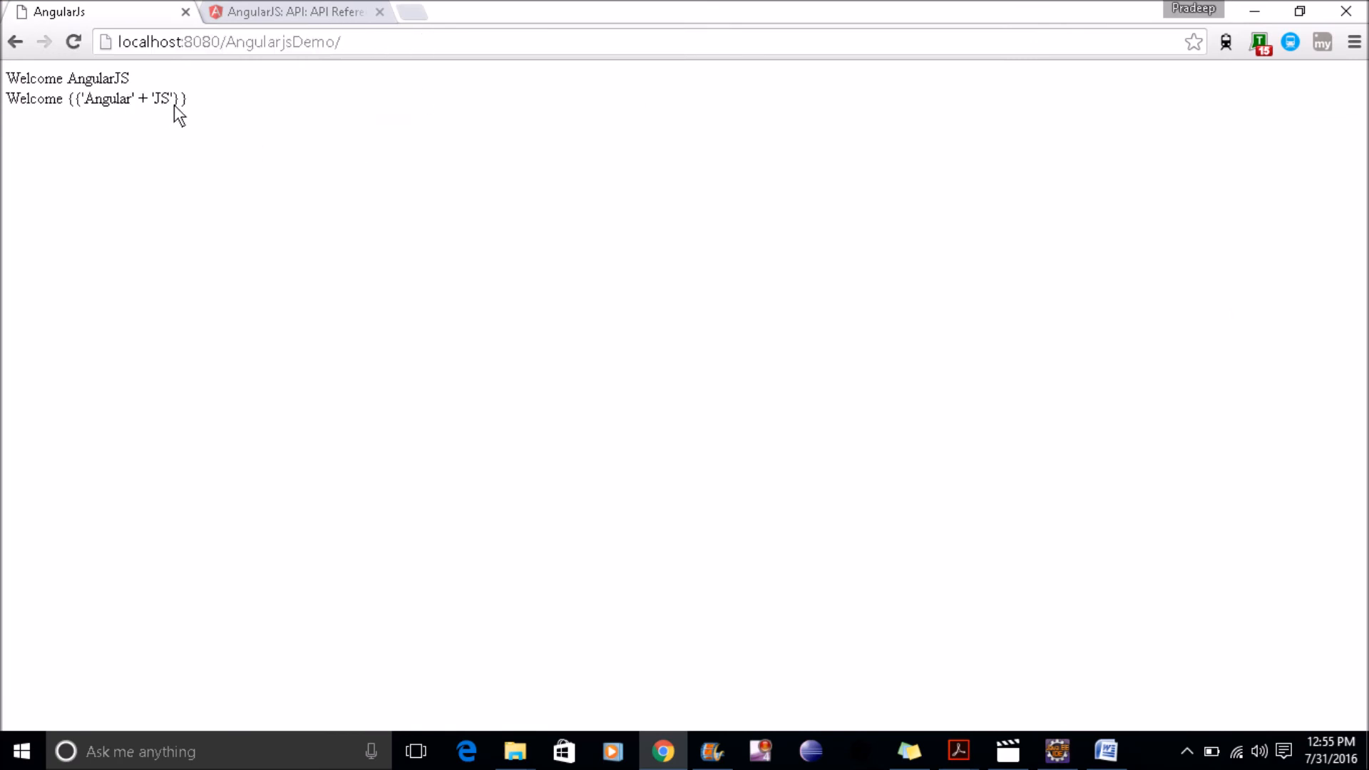
key(alt+Tab)
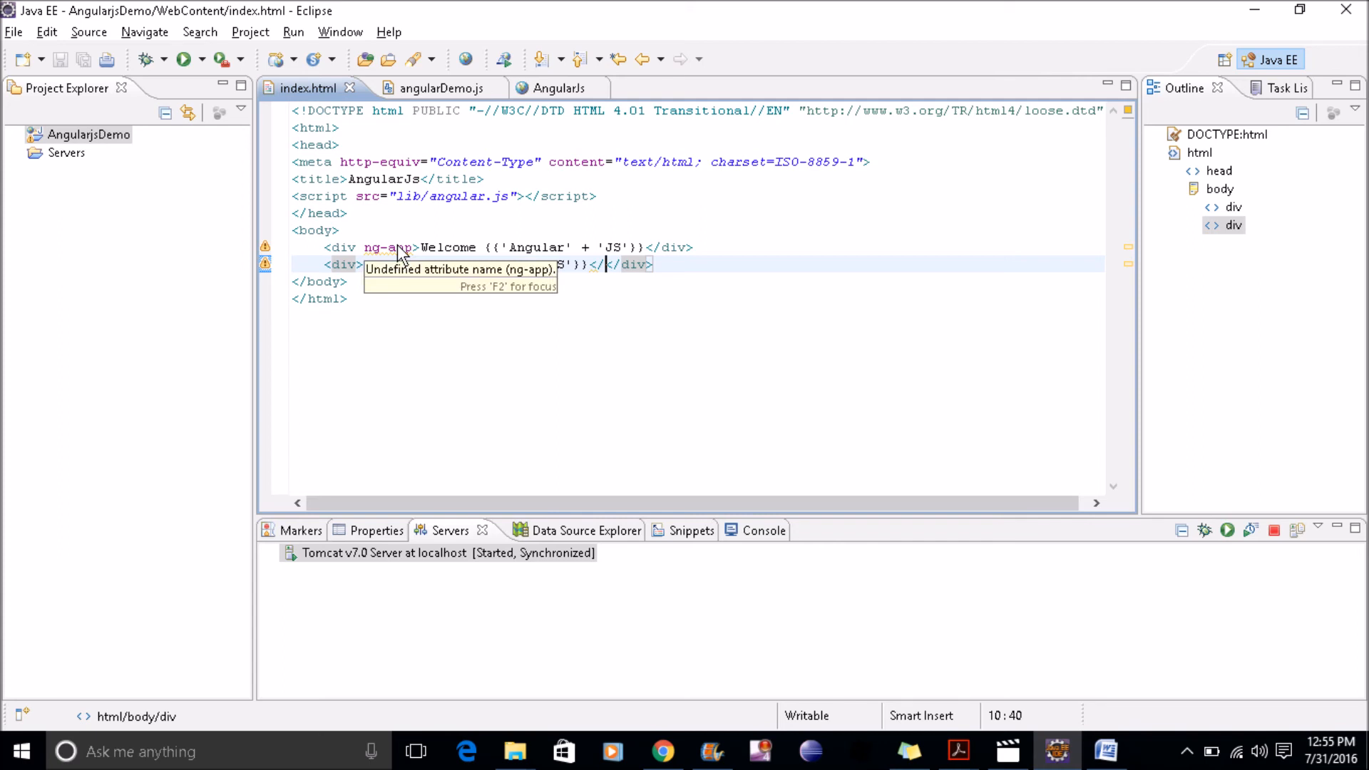
double_click(342, 249)
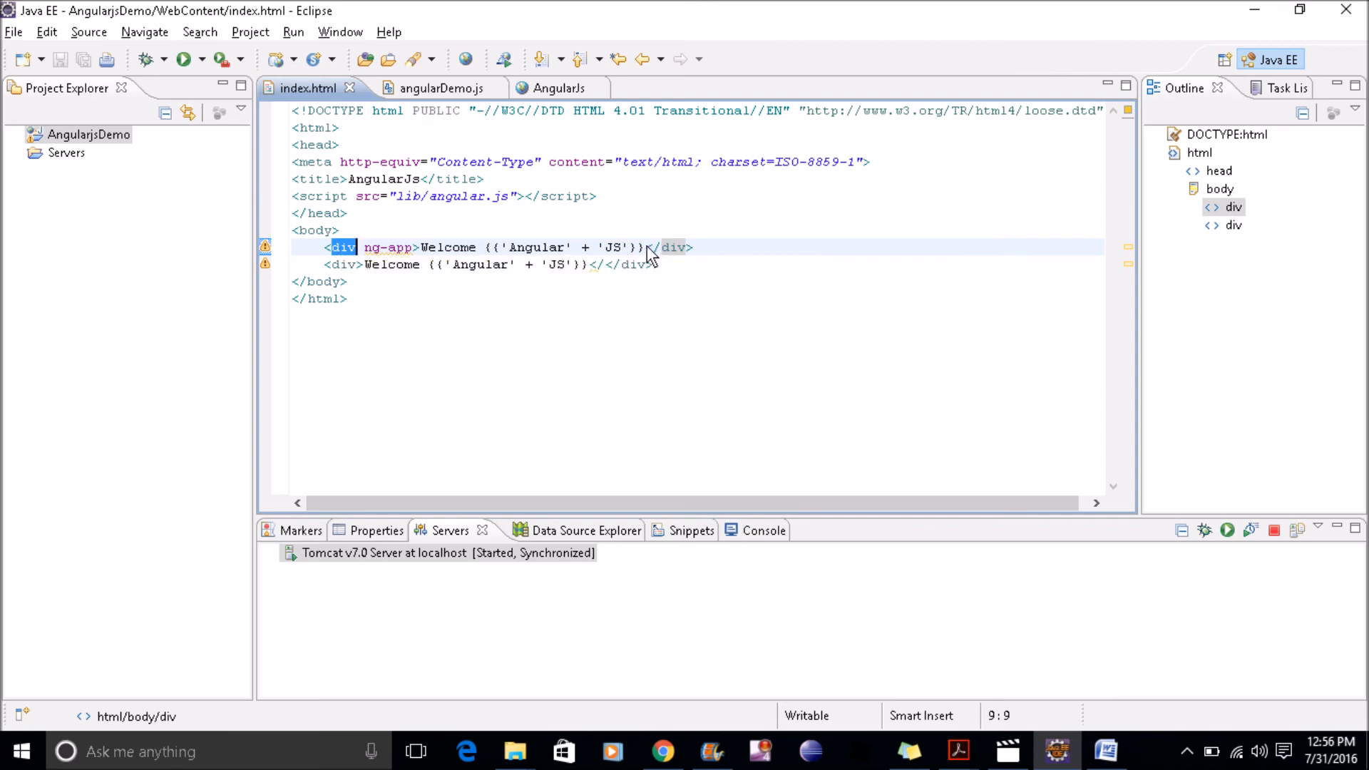
Move the first div's closing tag below the second div so it nests inside ng-app, and save.
click(696, 249)
key(BackSpace)
key(BackSpace)
key(BackSpace)
key(BackSpace)
key(BackSpace)
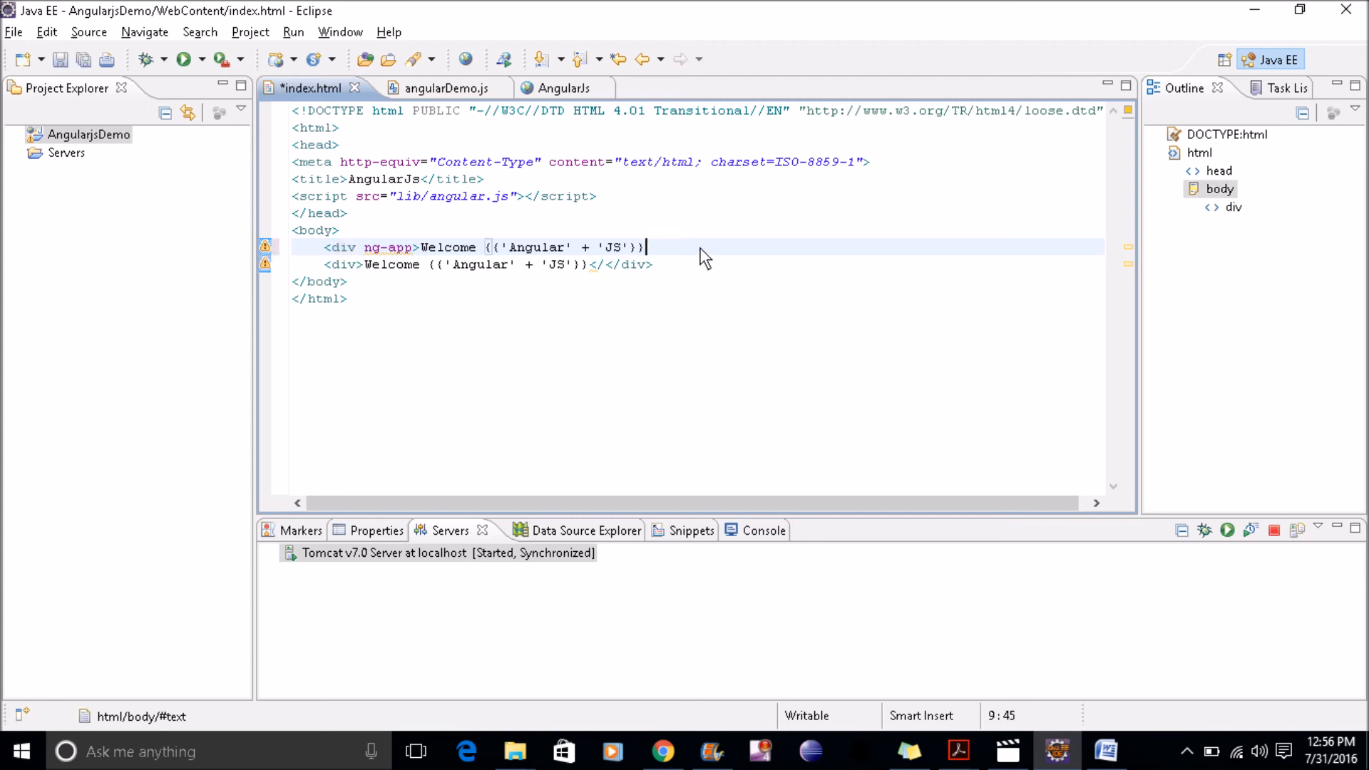
key(BackSpace)
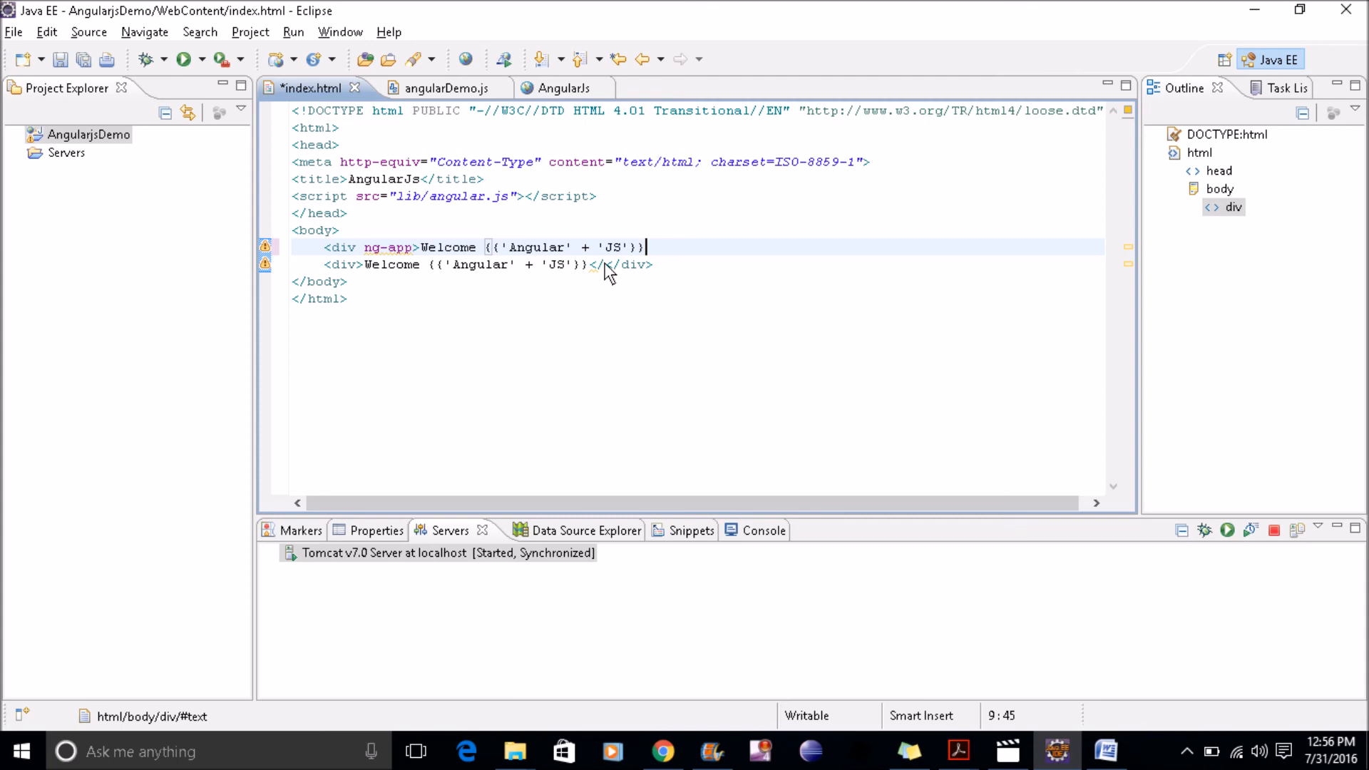
click(605, 267)
key(BackSpace)
key(BackSpace)
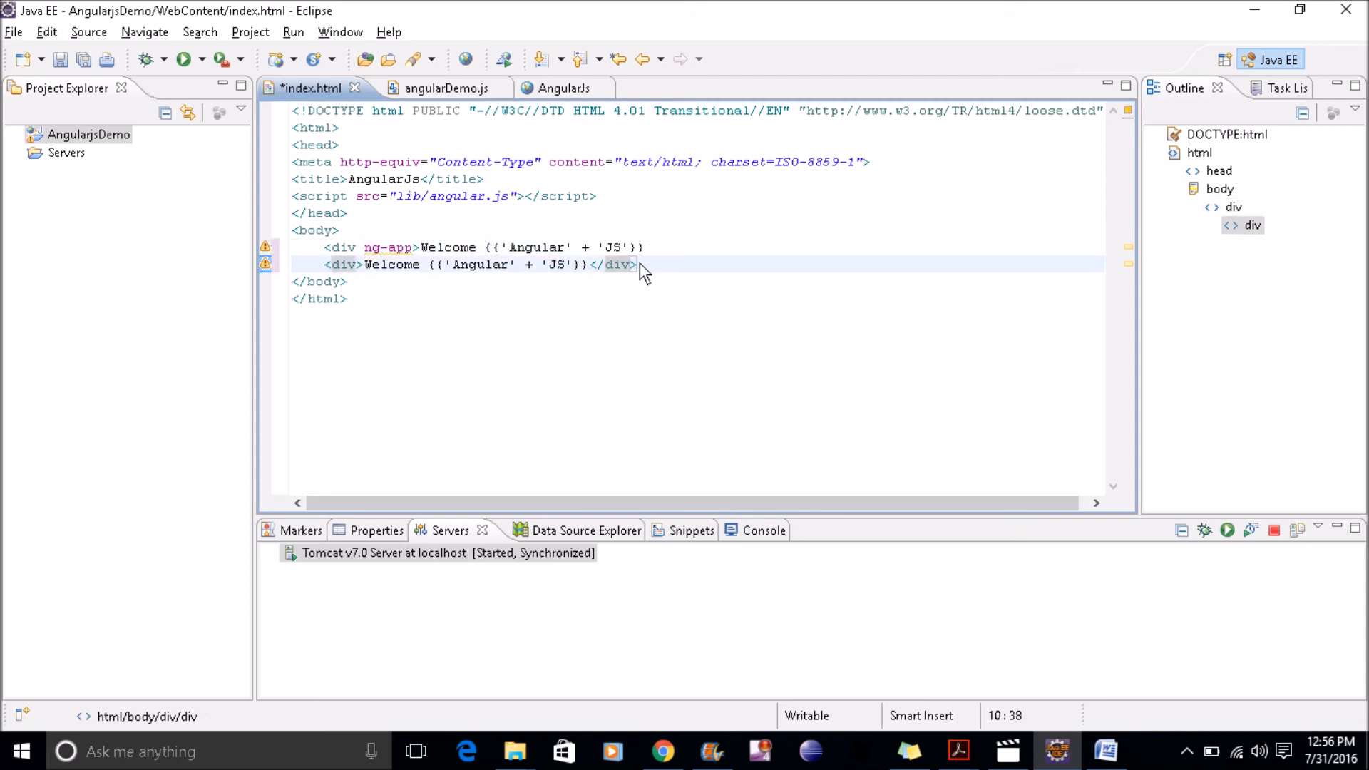
key(End)
key(Return)
text(</div>di)
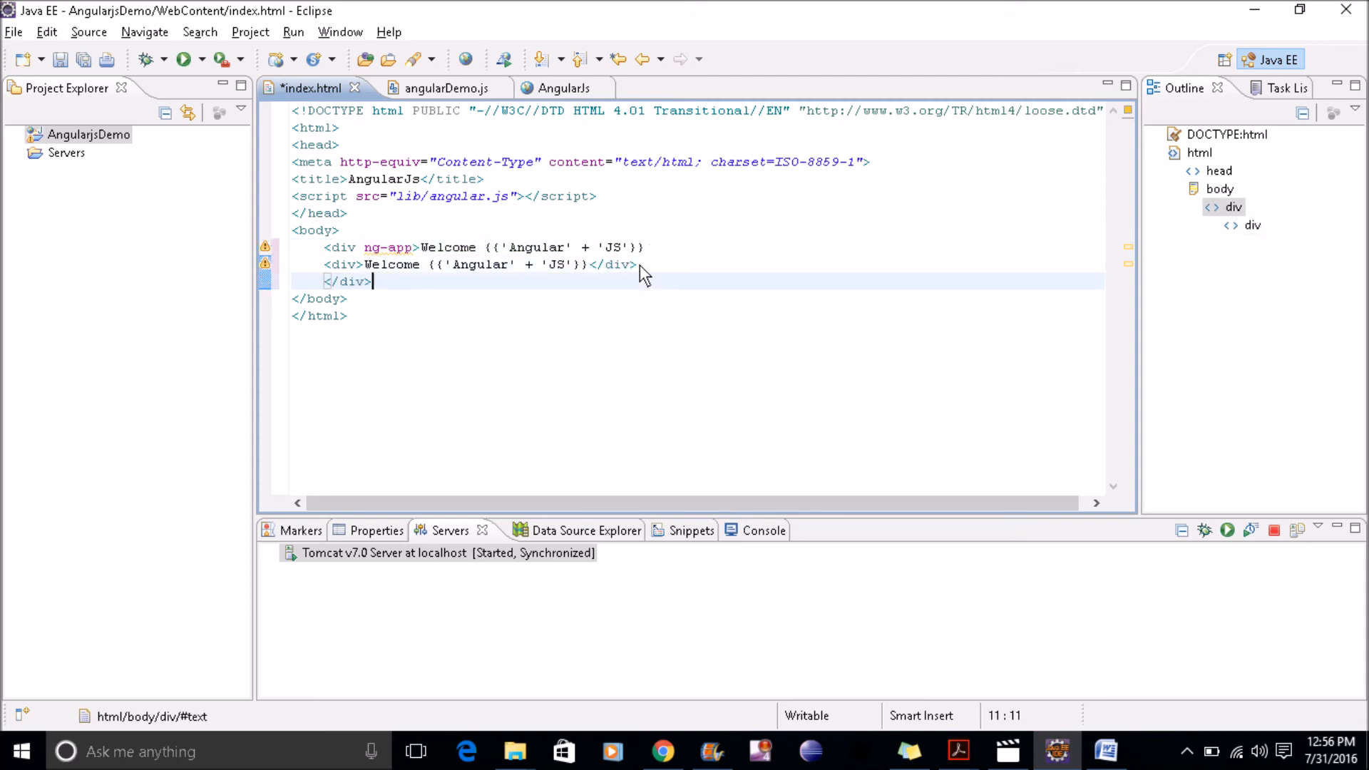
key(BackSpace)
text(d)
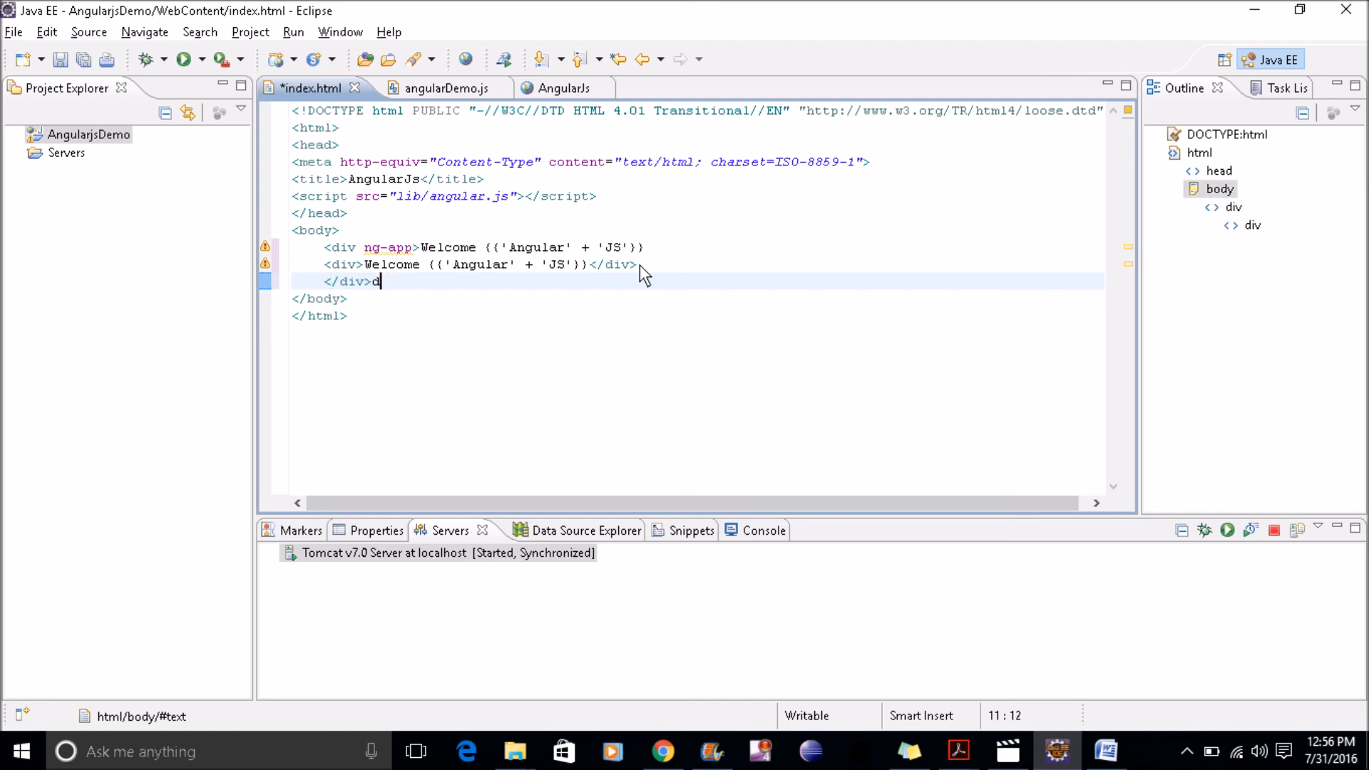
key(BackSpace)
key(ctrl+s)
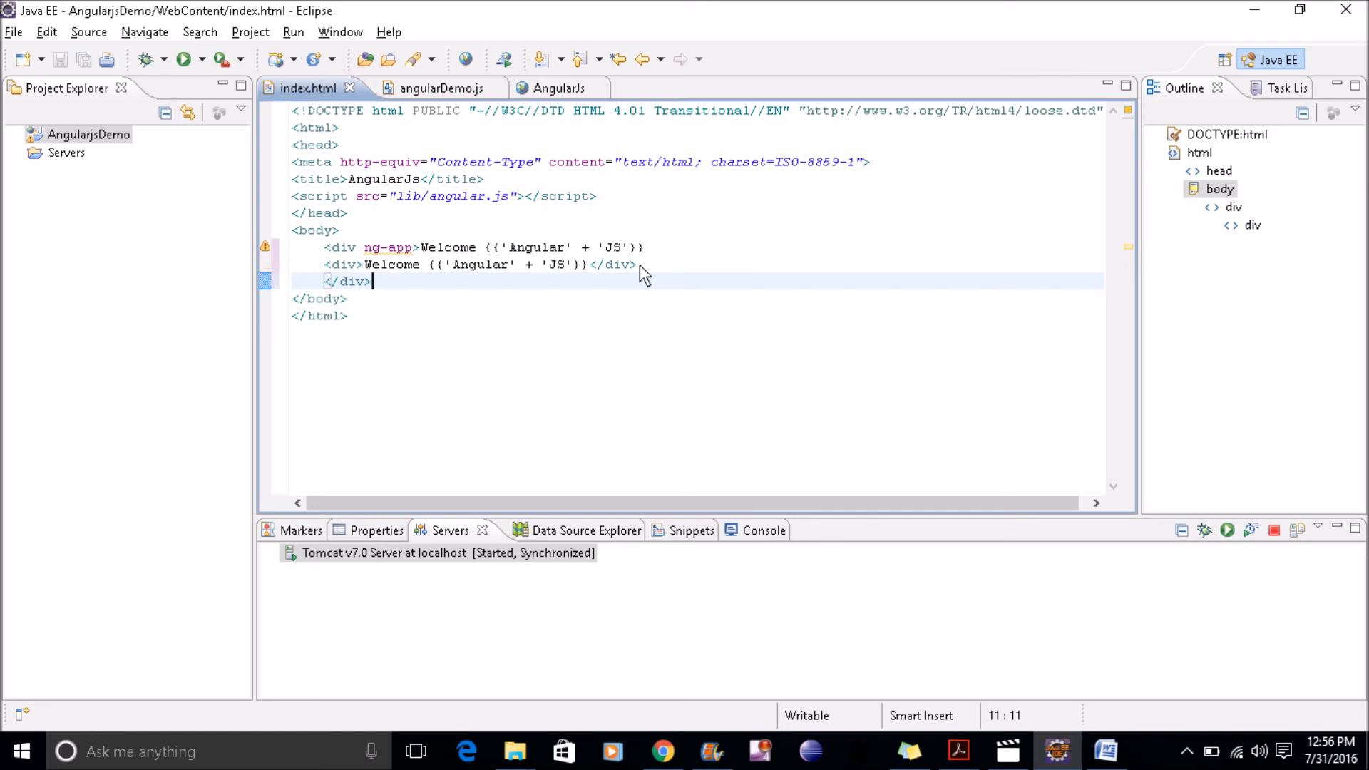
Reformat the document, point out the inner and outer div tags, and switch to the browser.
key(ctrl+a)
key(ctrl+shift+f)
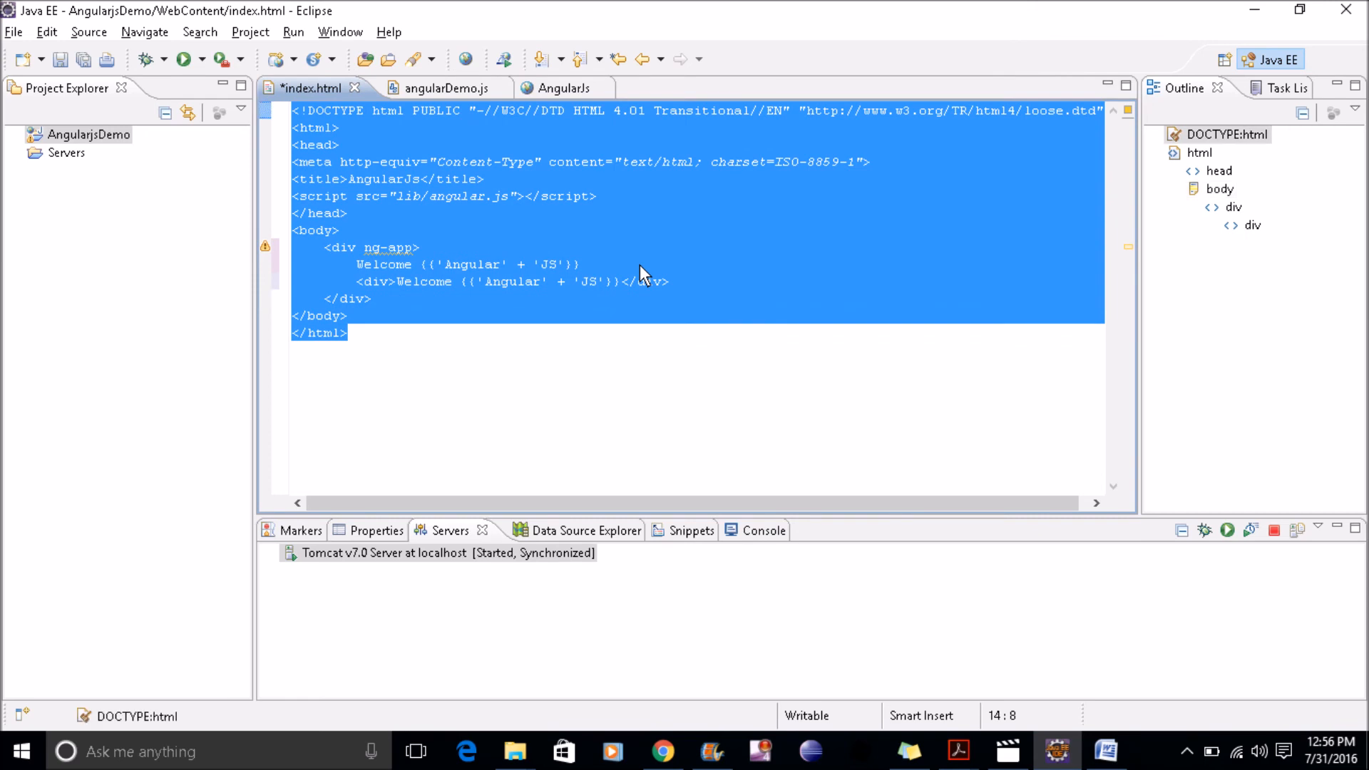
click(581, 233)
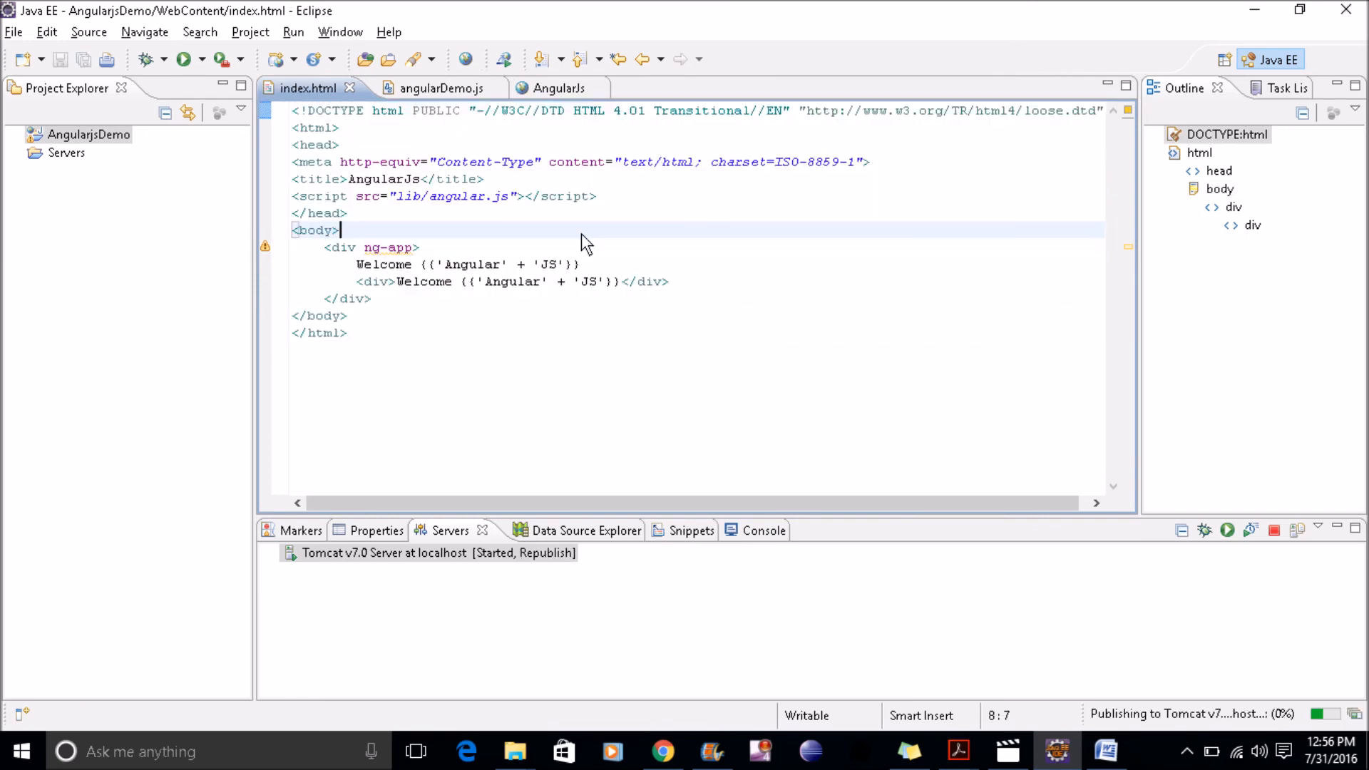
double_click(376, 282)
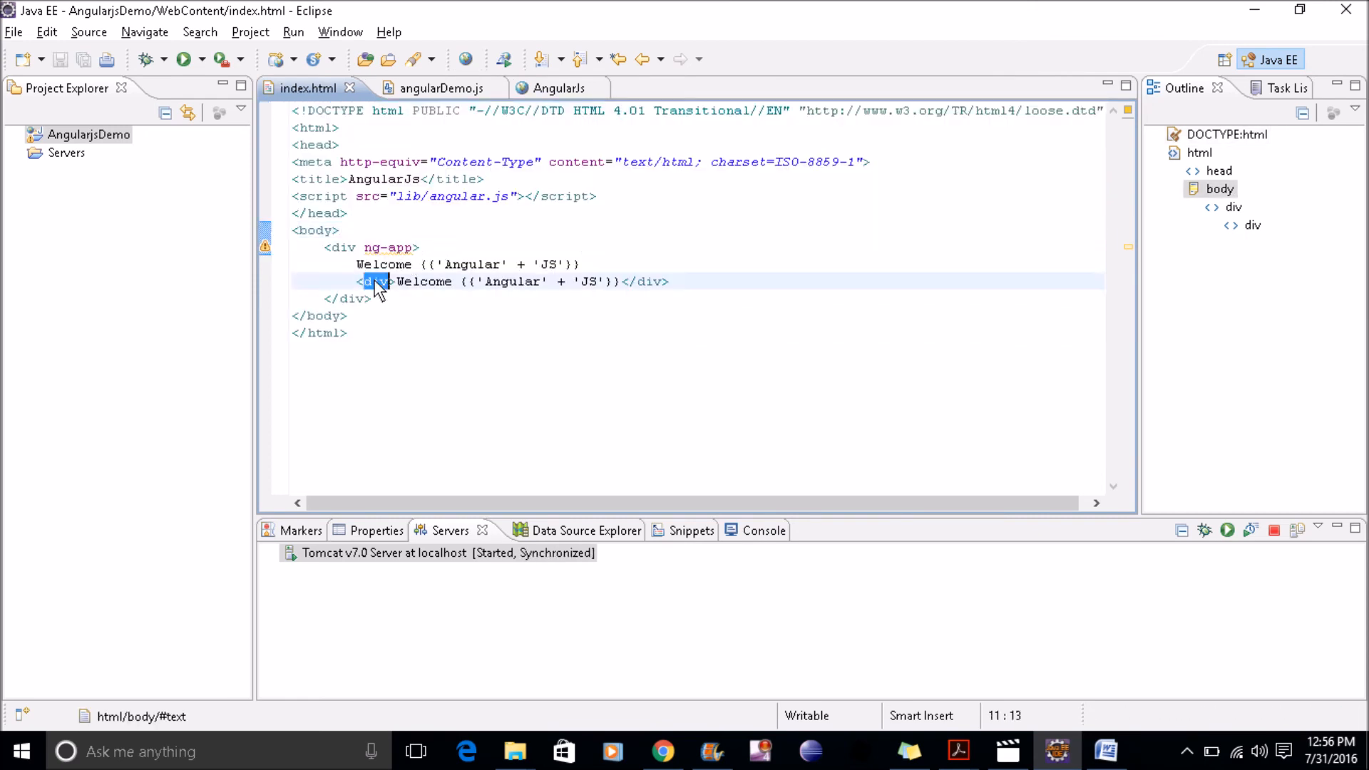
double_click(345, 248)
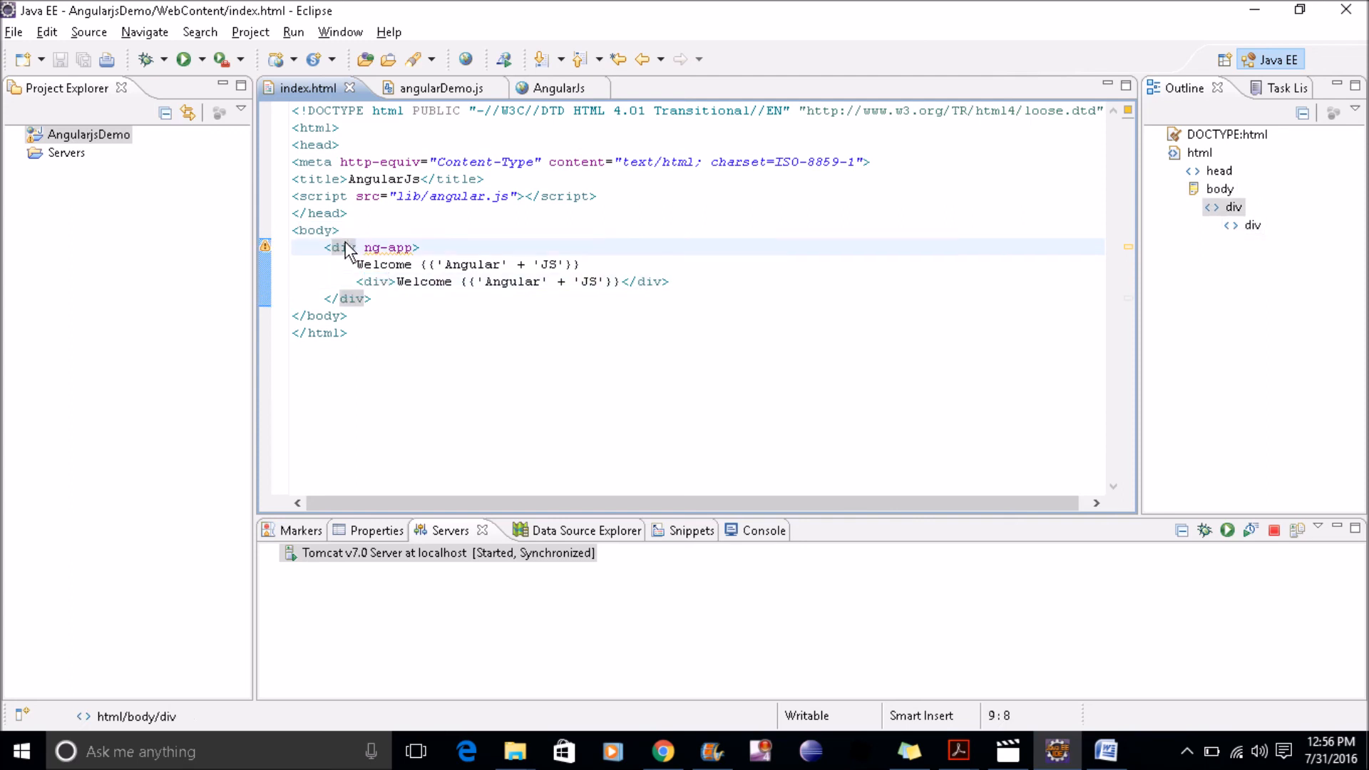
key(alt+Tab)
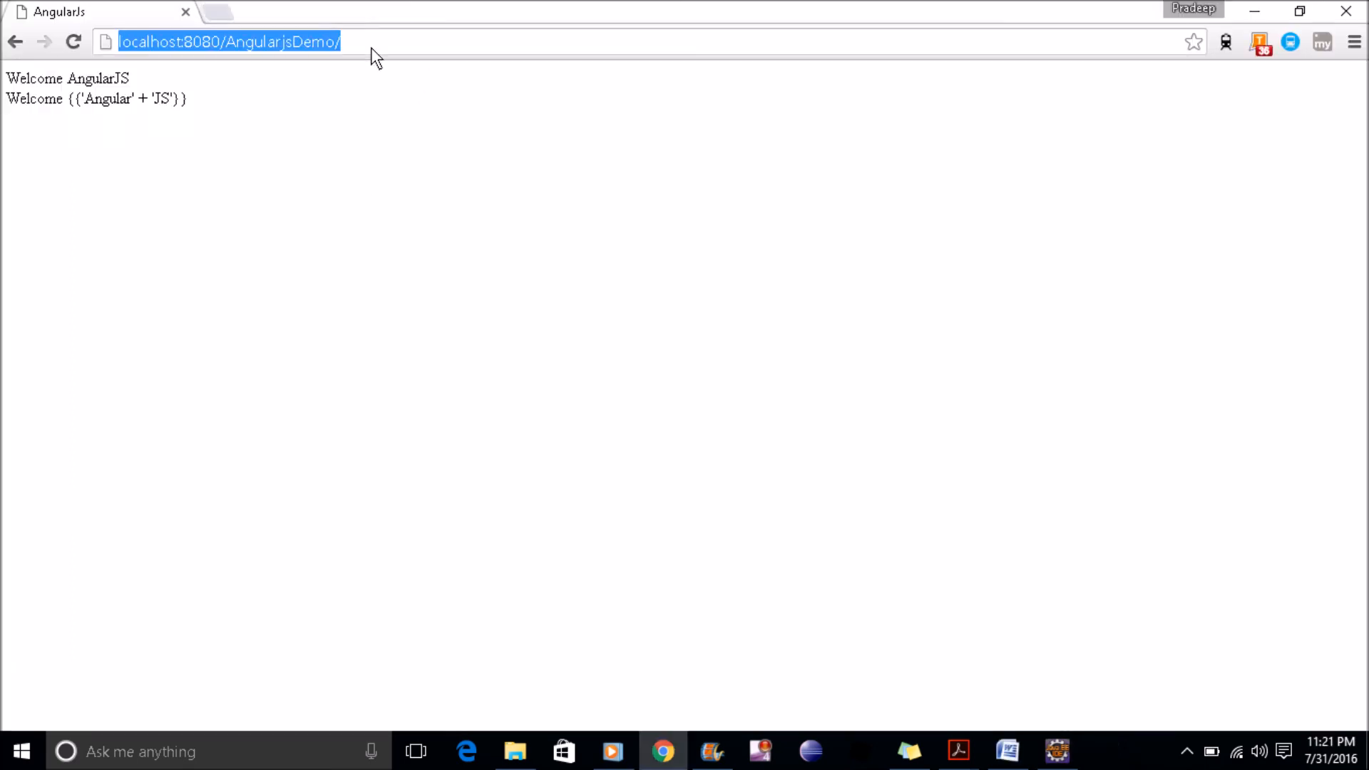
Reload the demo page so both lines read Welcome AngularJS.
key(Return)
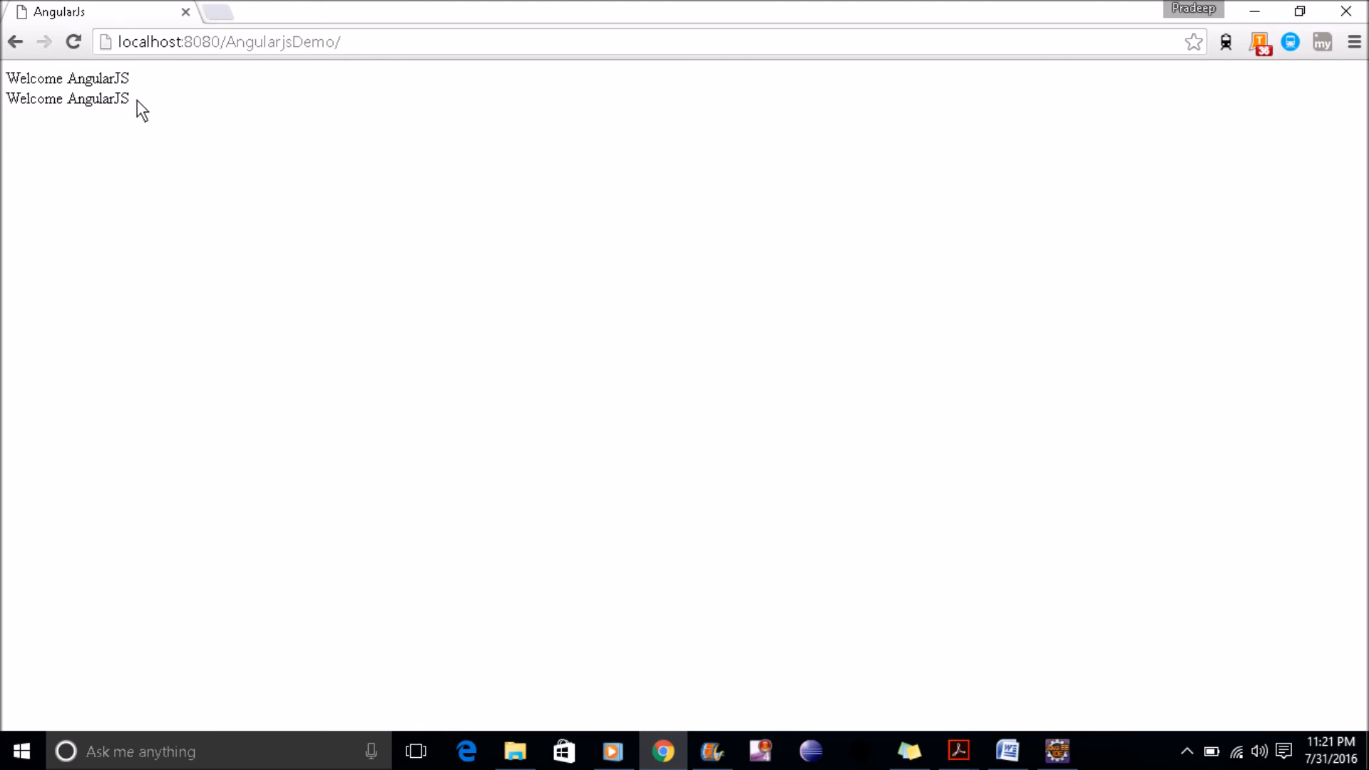
Delete the ng-app attribute from the outer div and save index.html.
click(1057, 751)
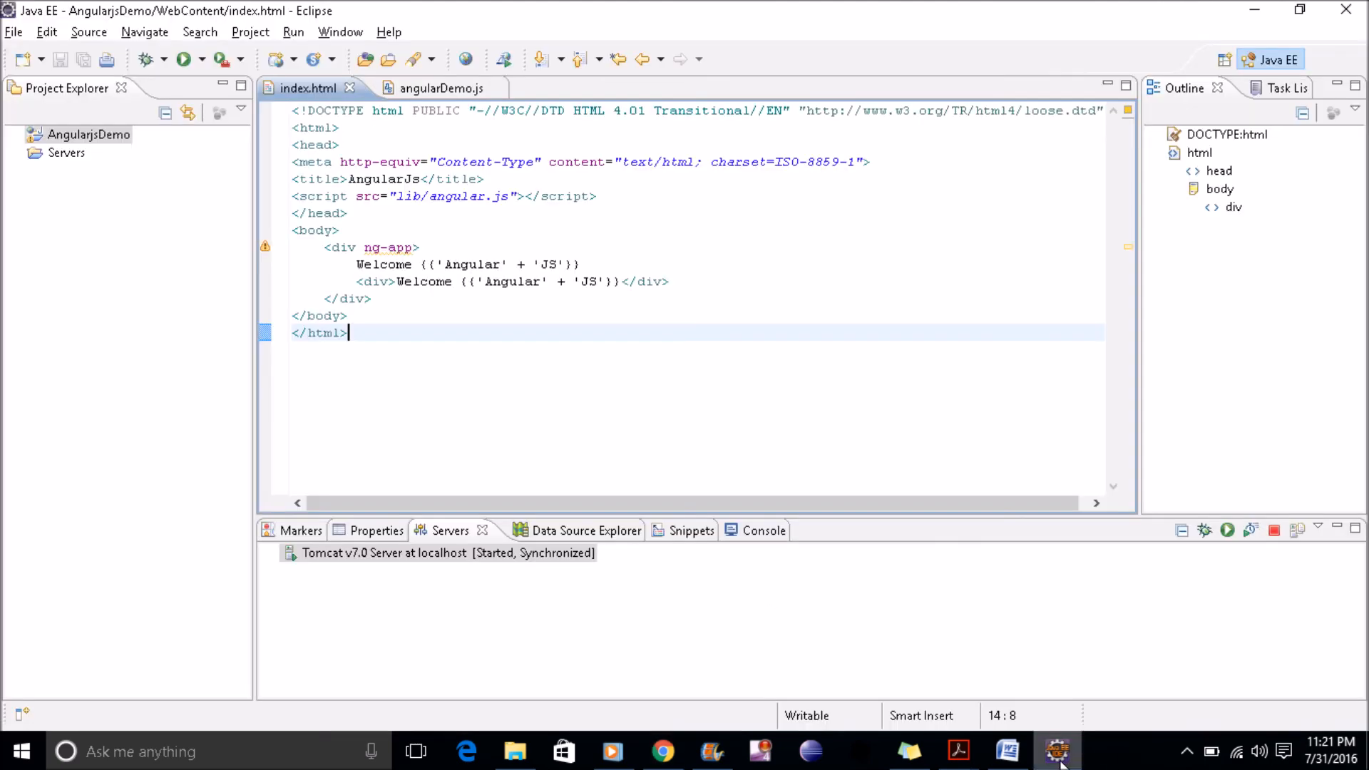
click(492, 300)
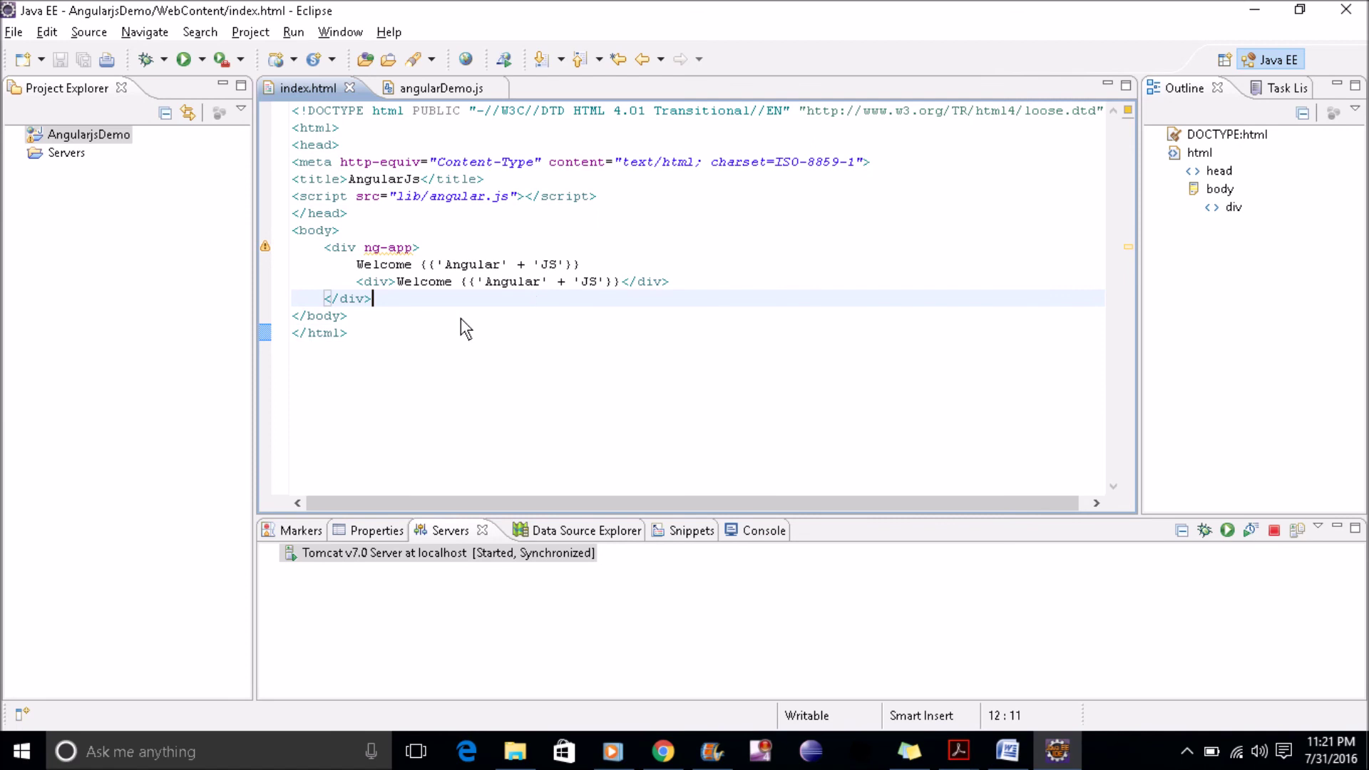
click(414, 248)
key(BackSpace)
key(BackSpace)
key(BackSpace)
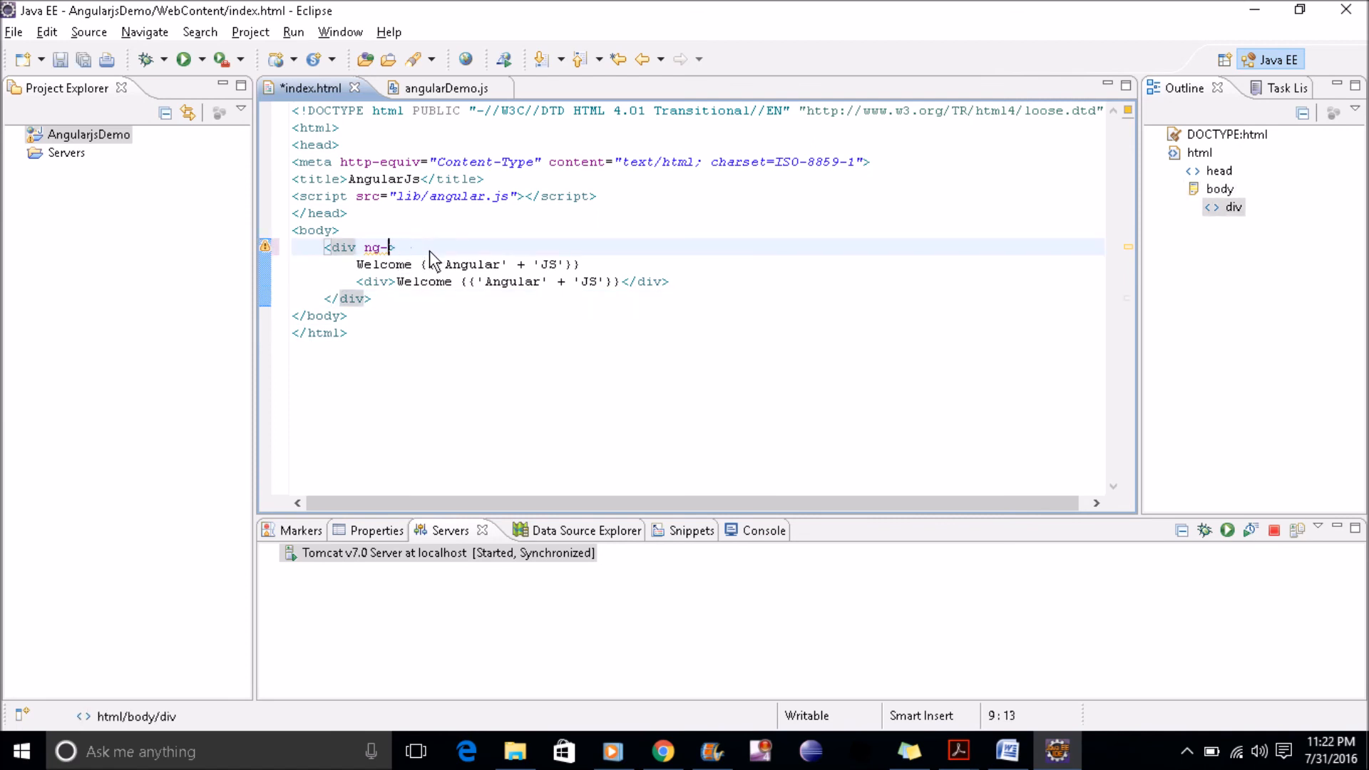
key(BackSpace)
key(BackSpace)
key(ctrl+s)
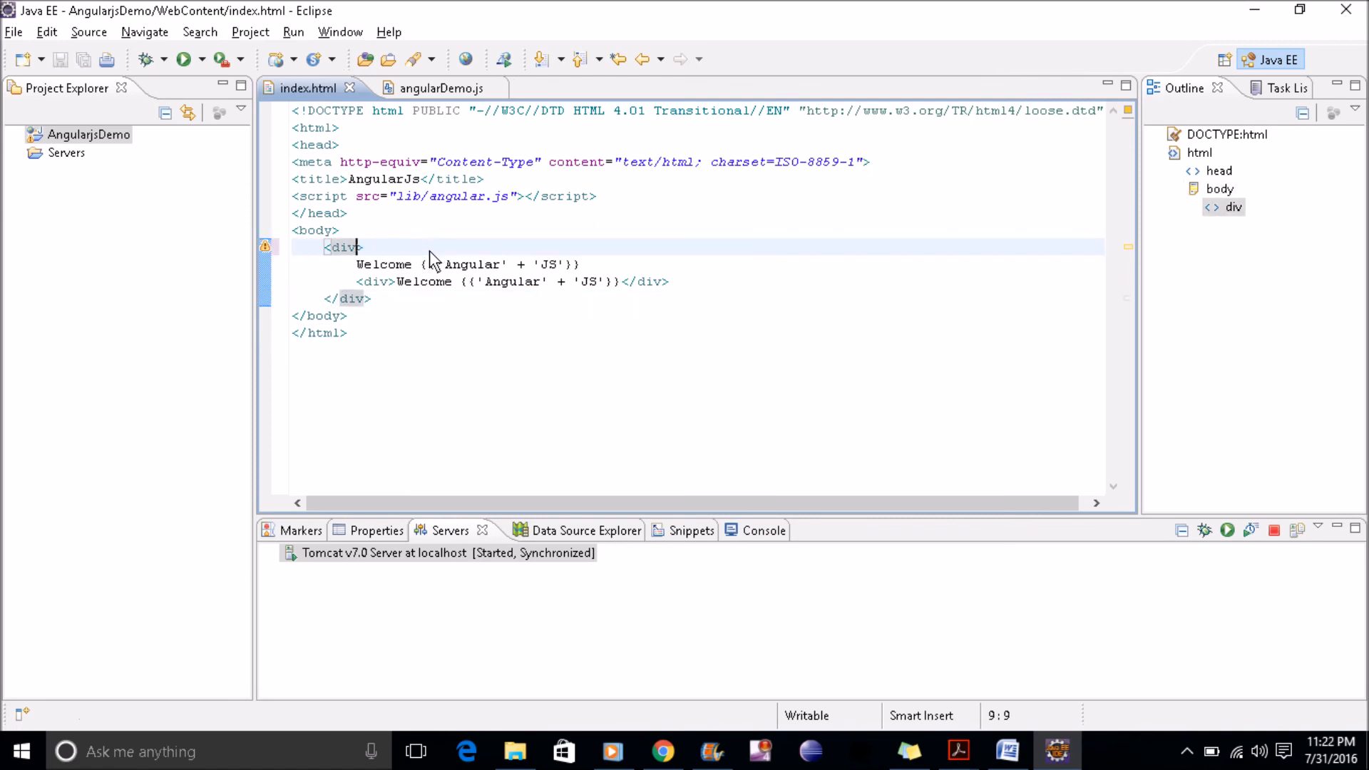
Reload the demo page in Chrome so both Welcome lines show raw {{'Angular' + 'JS'}}, then return to Eclipse.
key(alt+Tab)
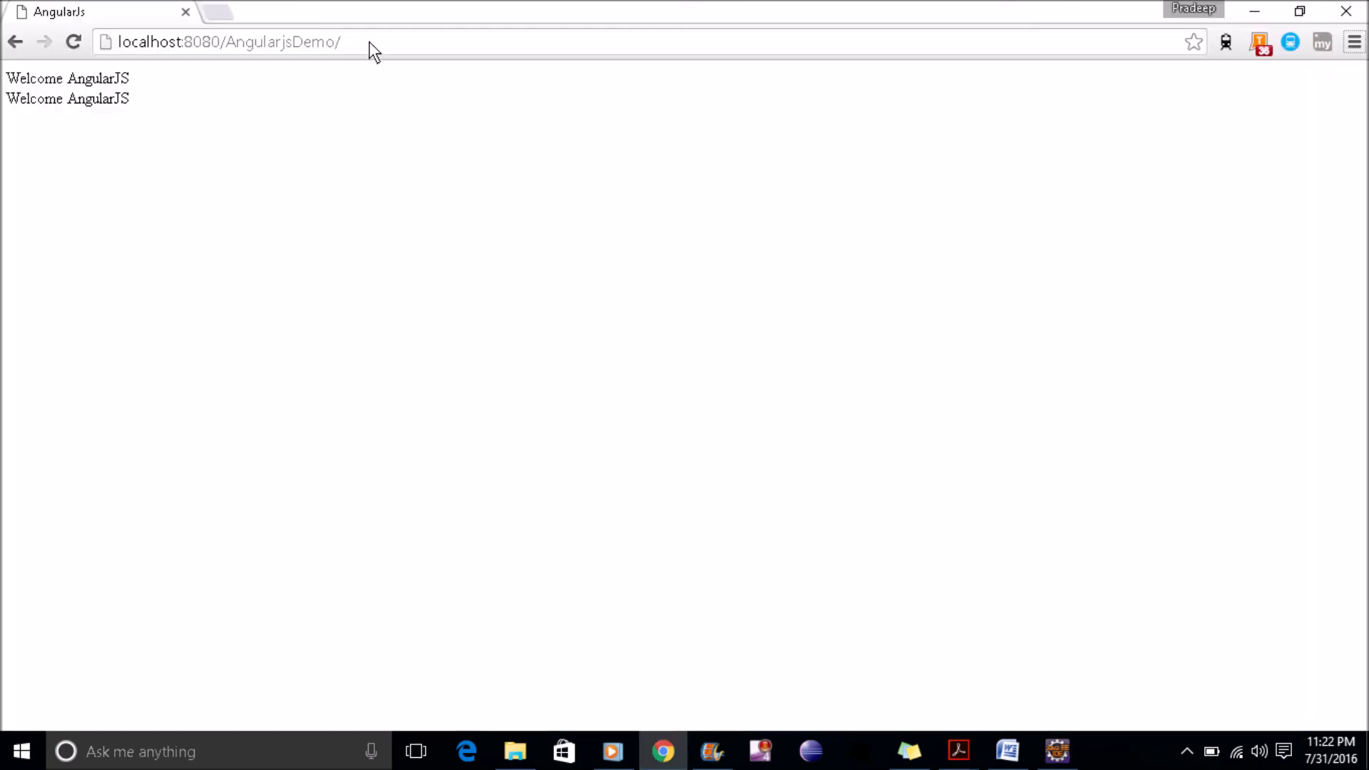
click(368, 43)
key(Return)
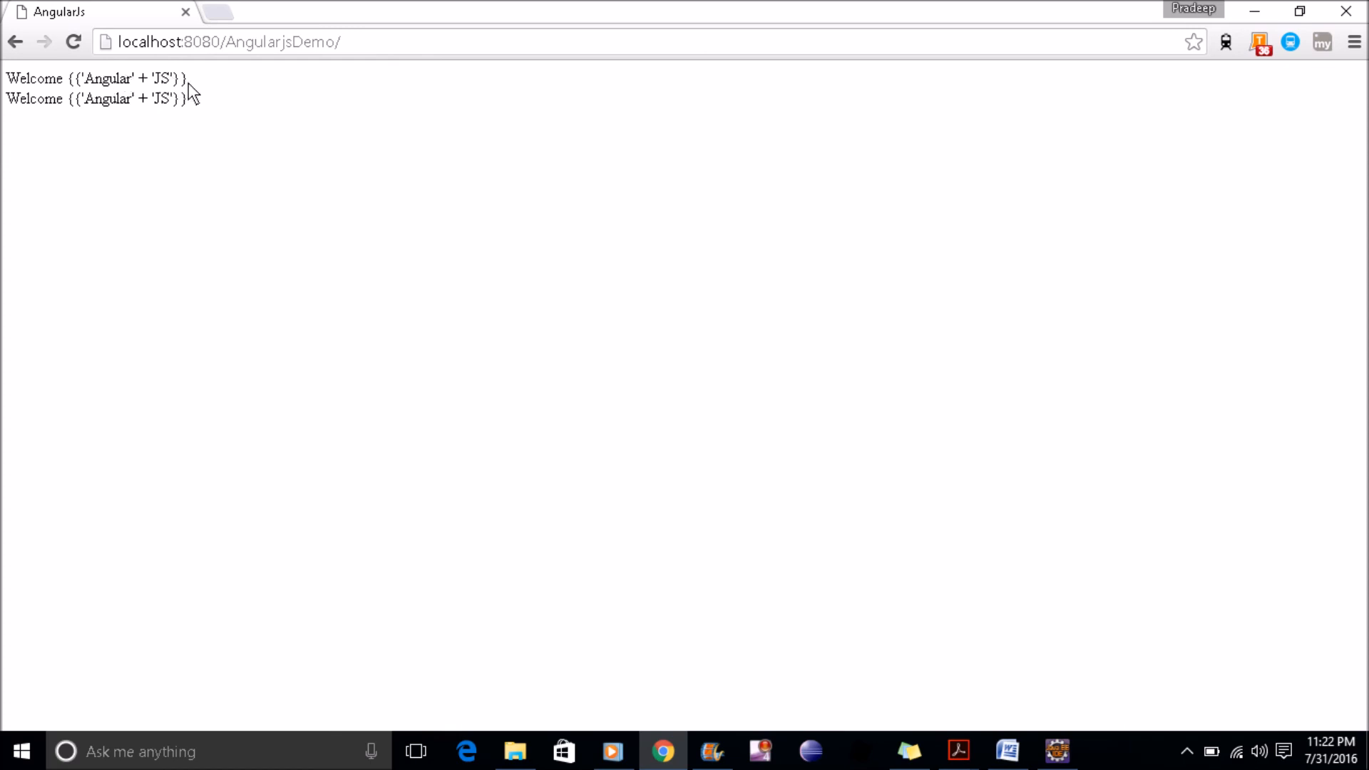
key(alt+Tab)
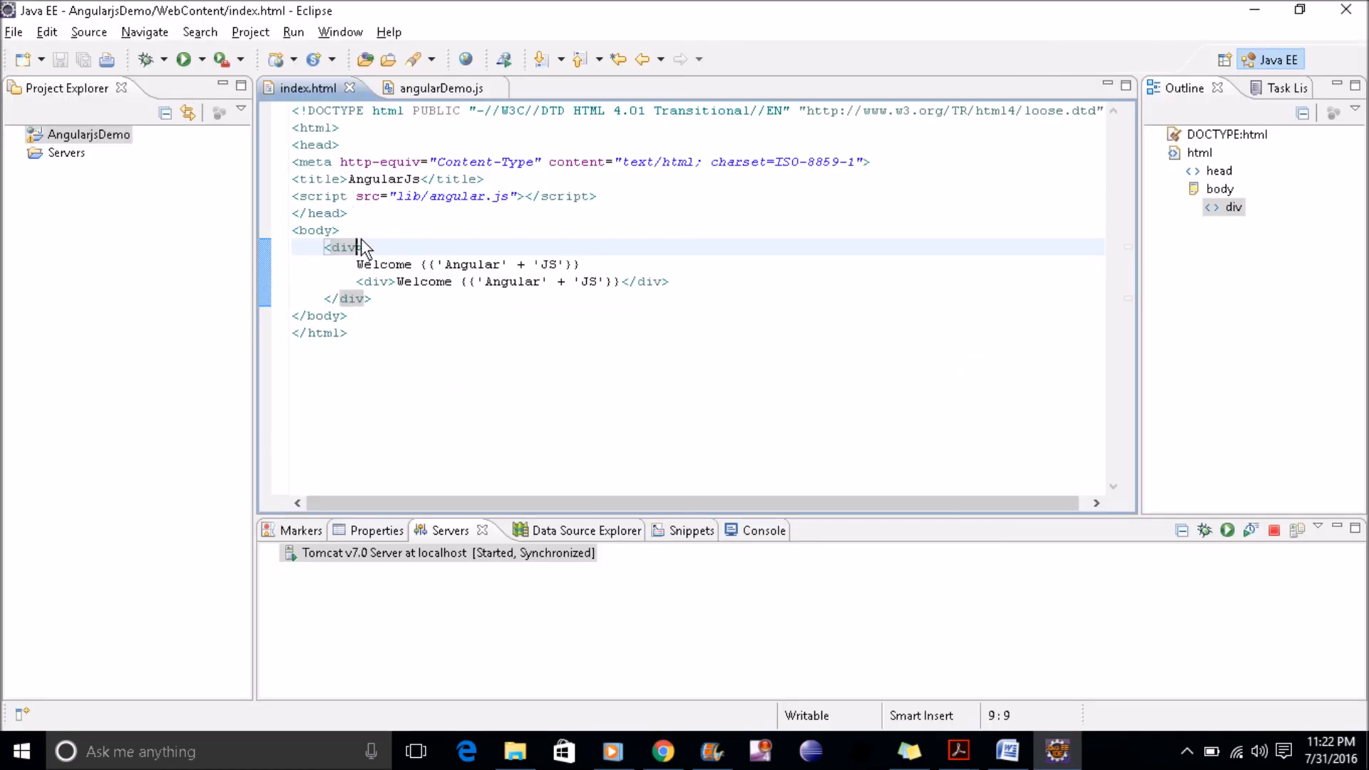
Restore ng-app on the first div, close it, remove the trailing </div> and add ng-app to the second div.
click(365, 246)
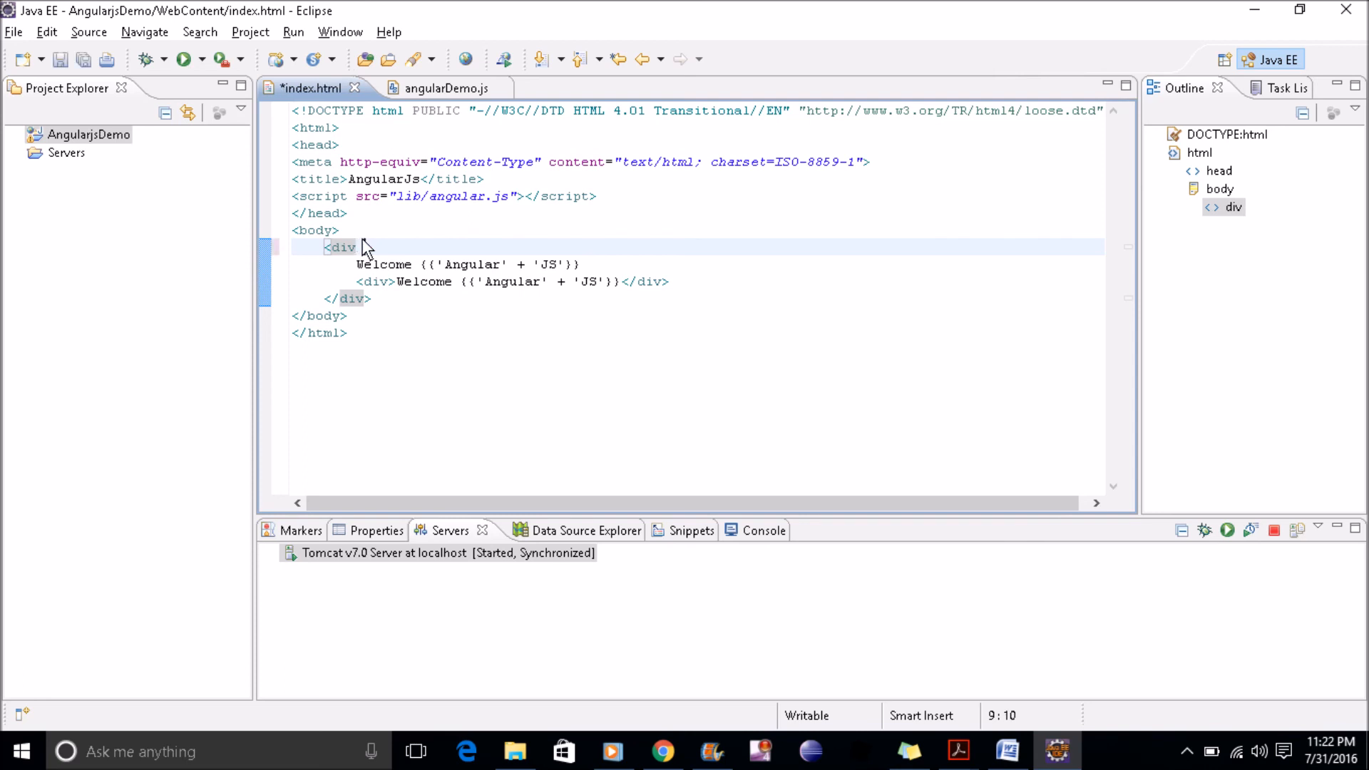
text(ng)
text(-app>)
click(591, 264)
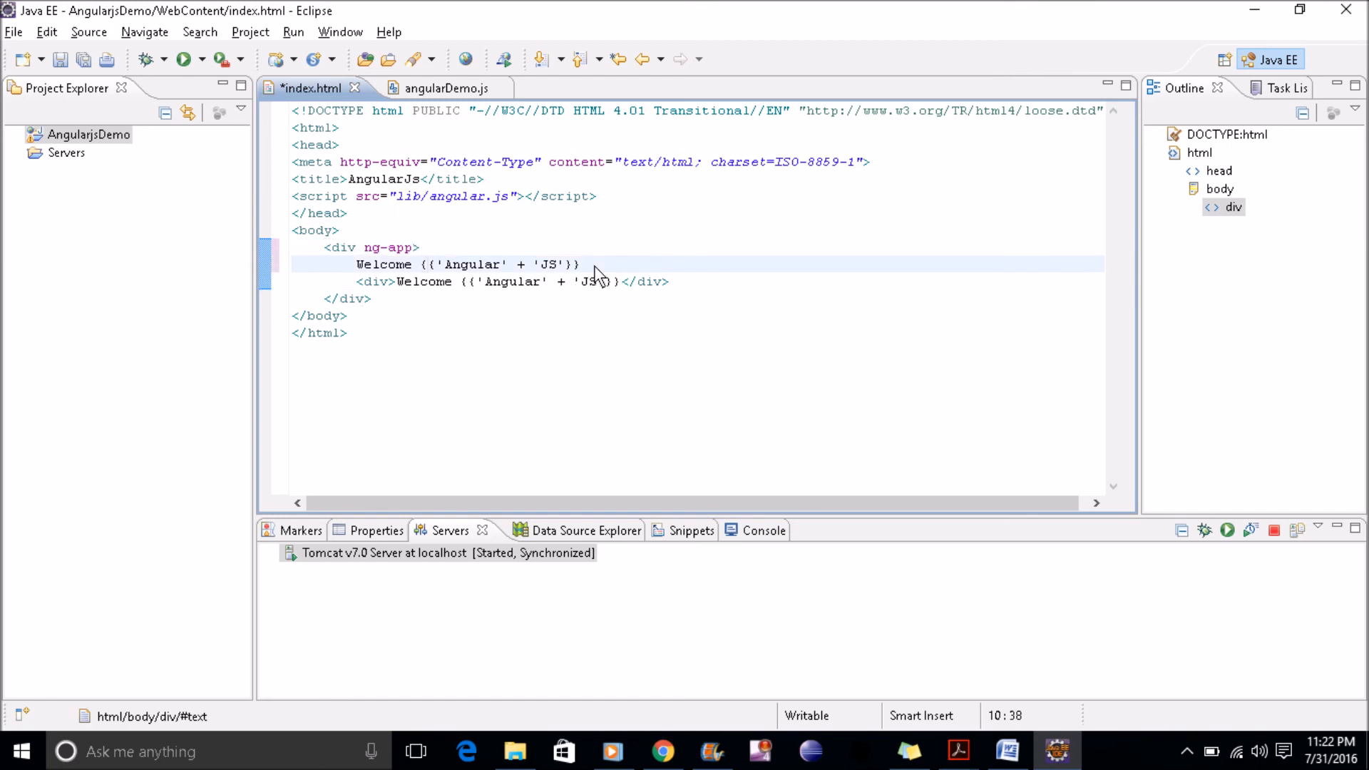
text(<)
text(/div>)
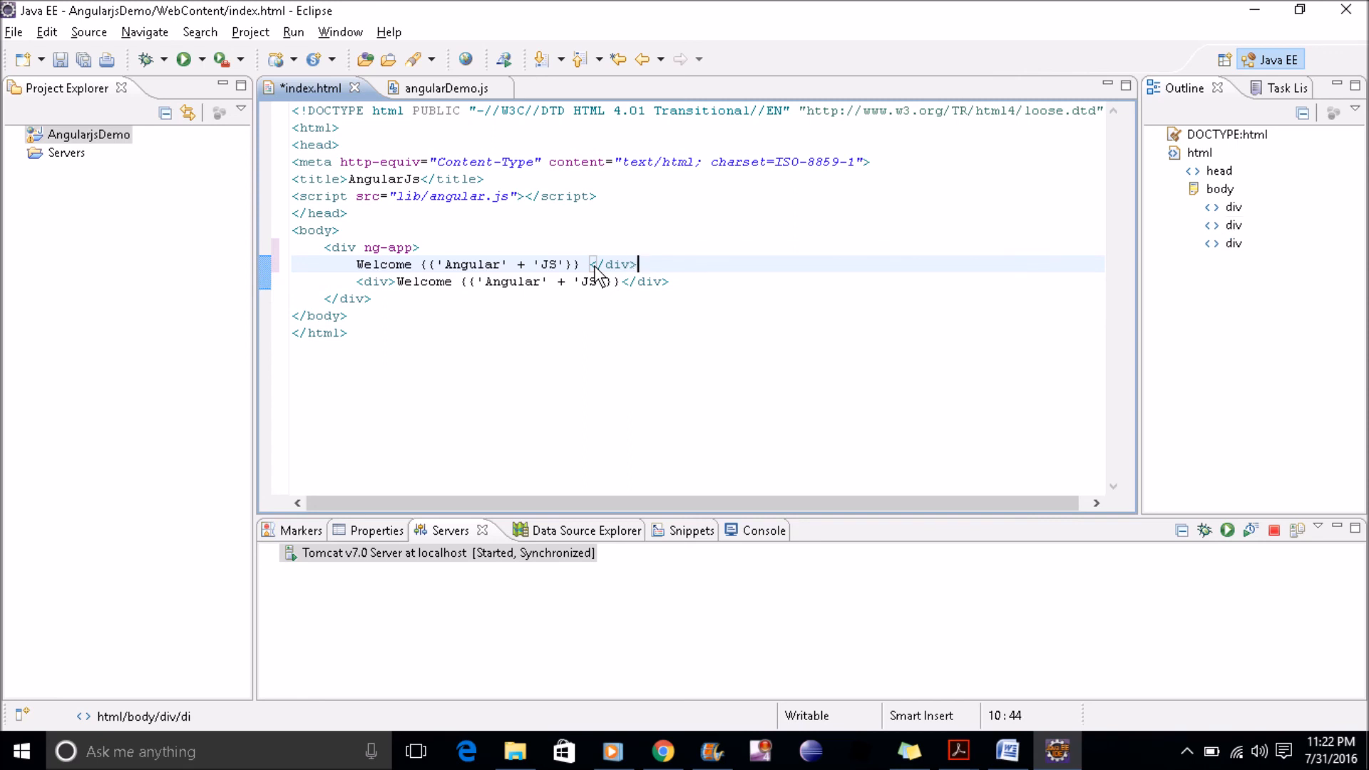
drag(371, 299, 335, 304)
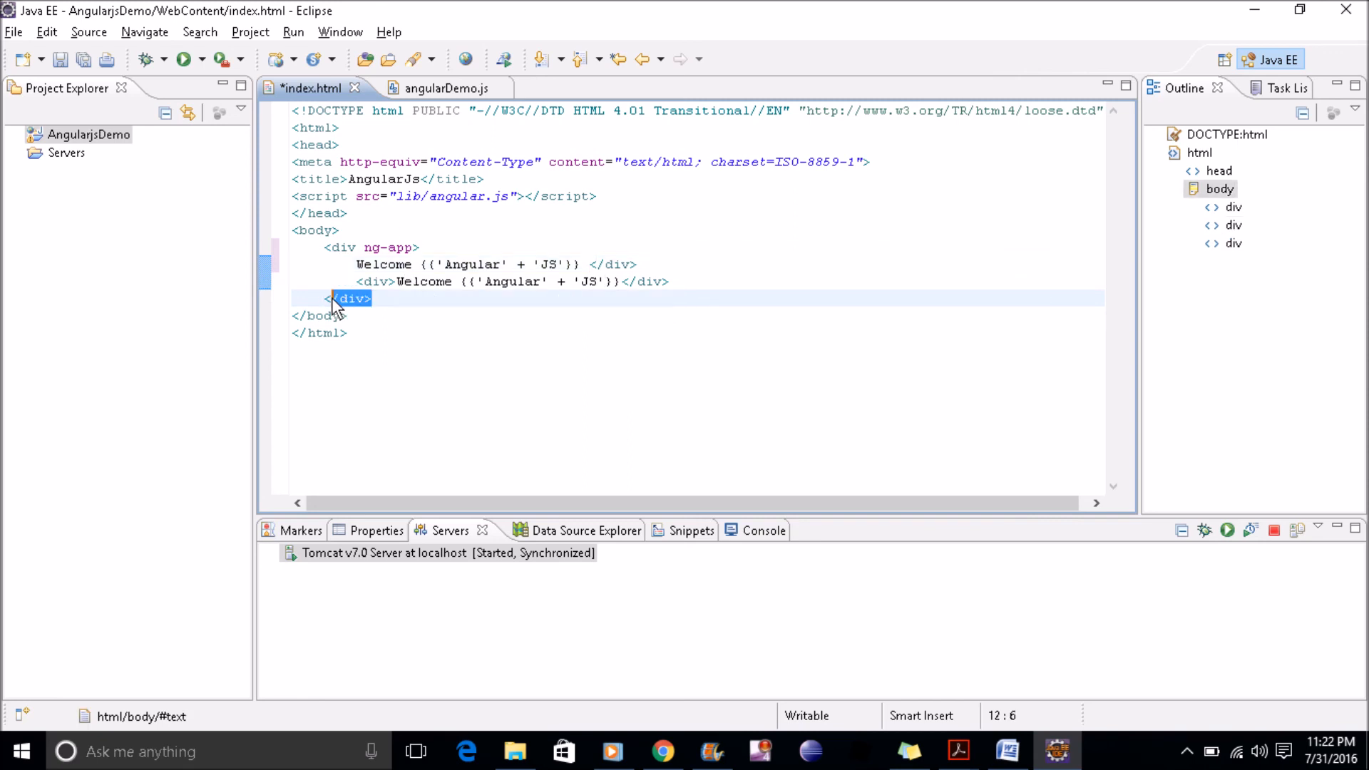
key(Delete)
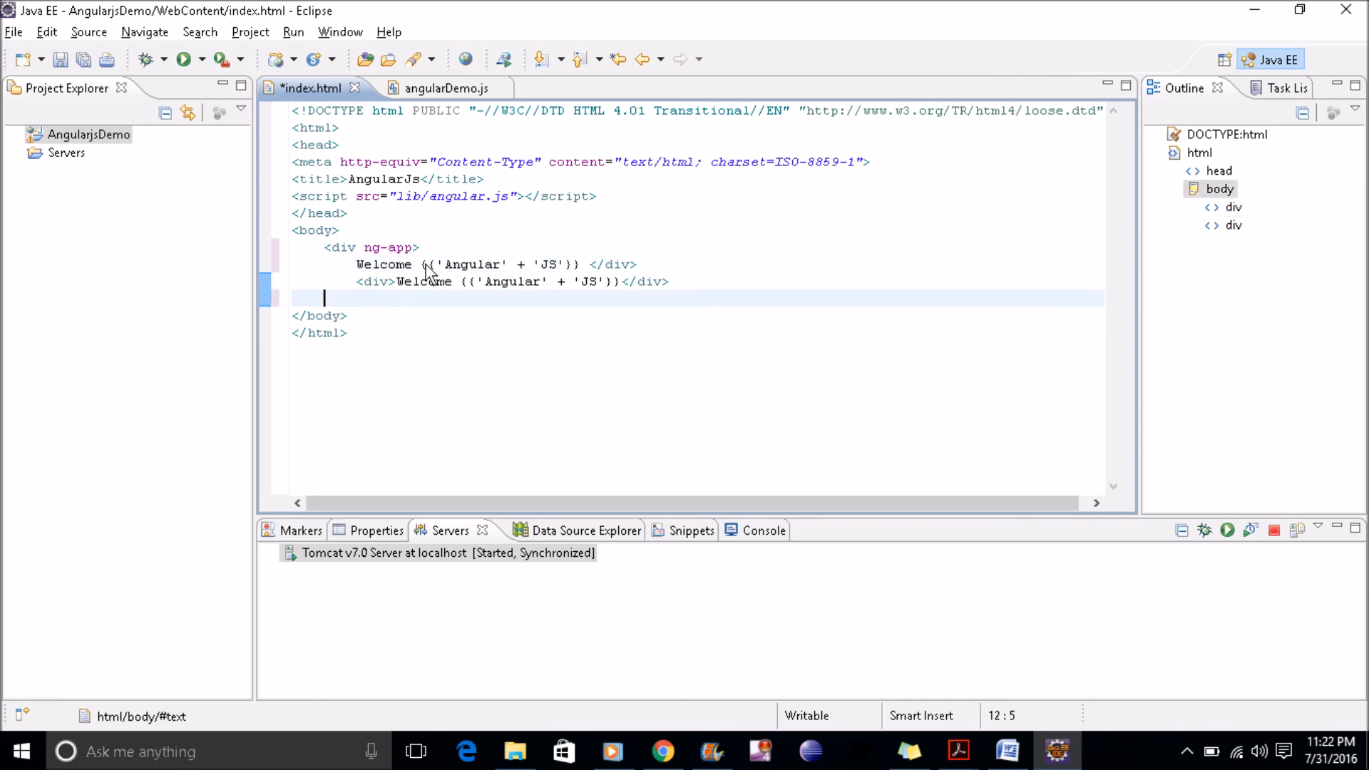
click(389, 281)
text(n)
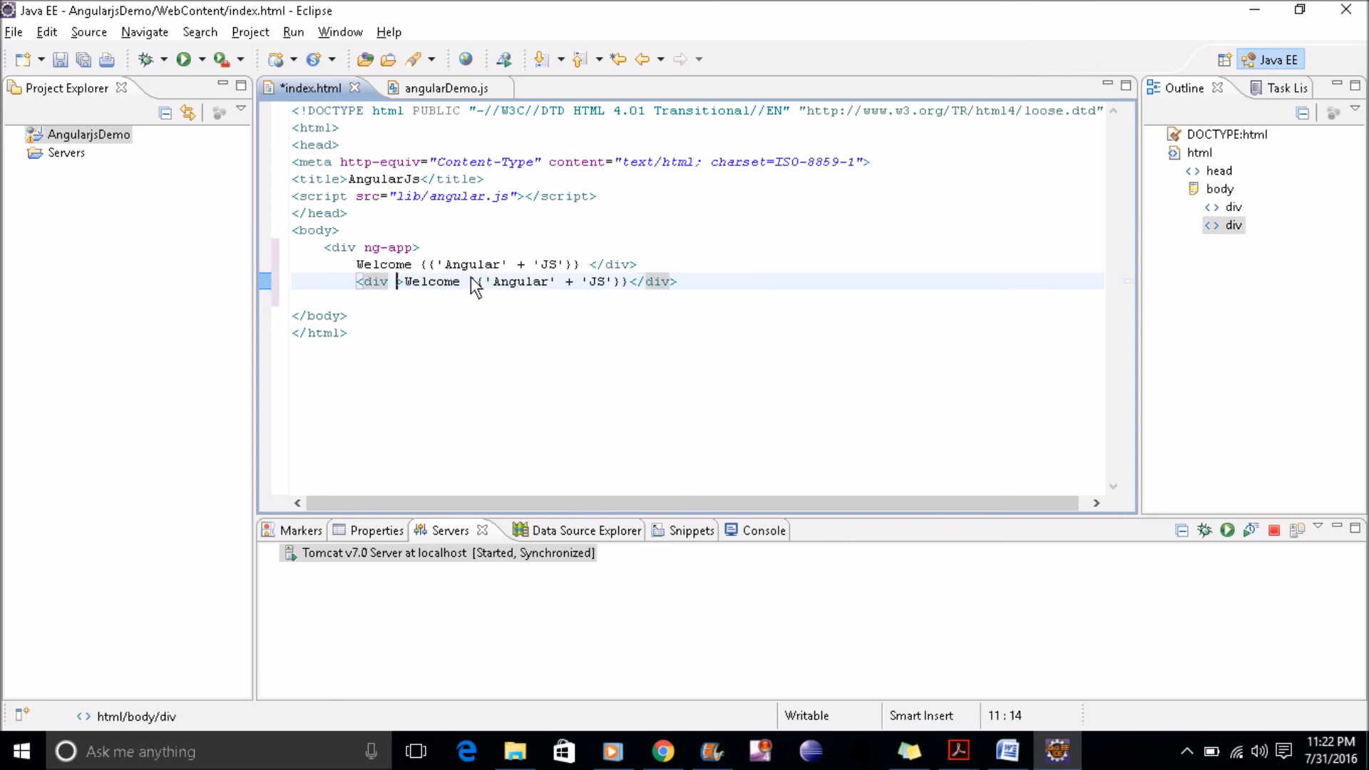
text(g-app)
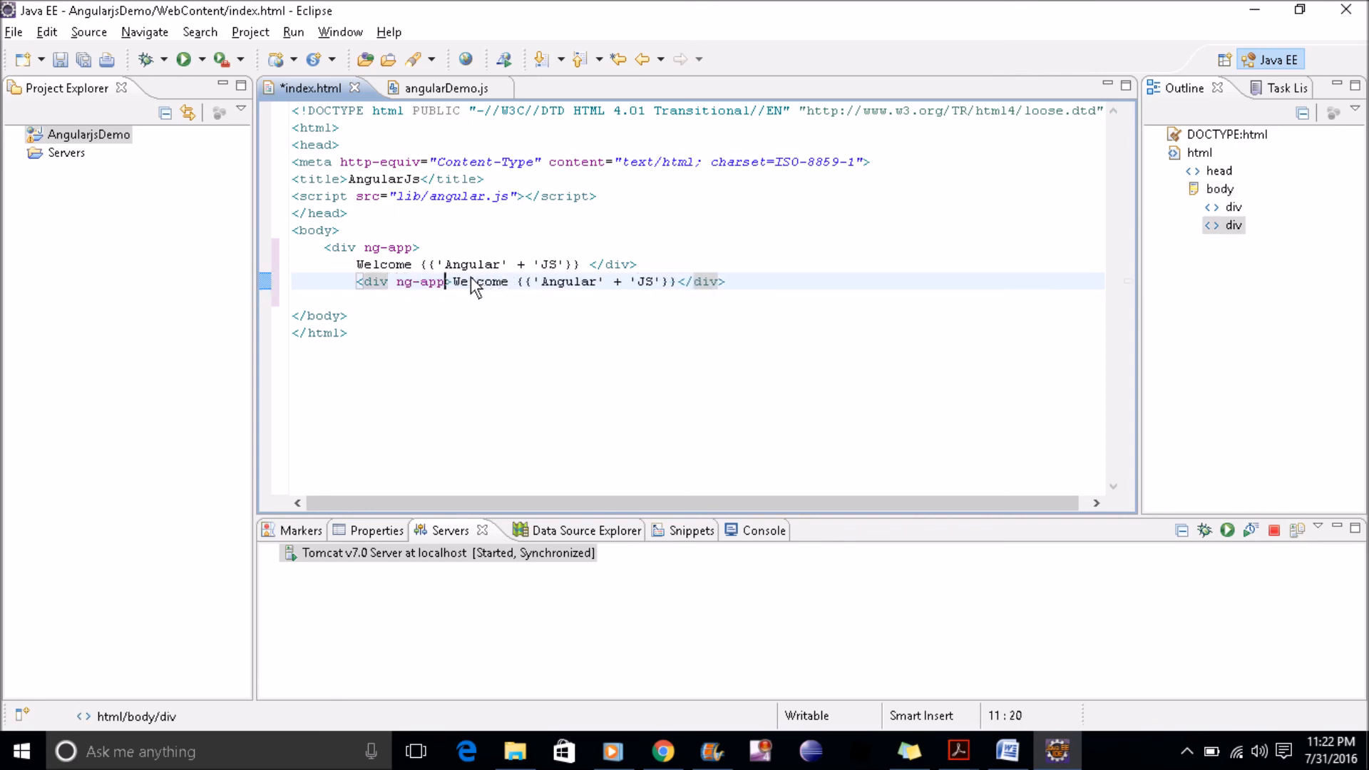
Reformat the whole document, save index.html and highlight the ng-app attributes.
key(ctrl+a)
key(ctrl+shift+f)
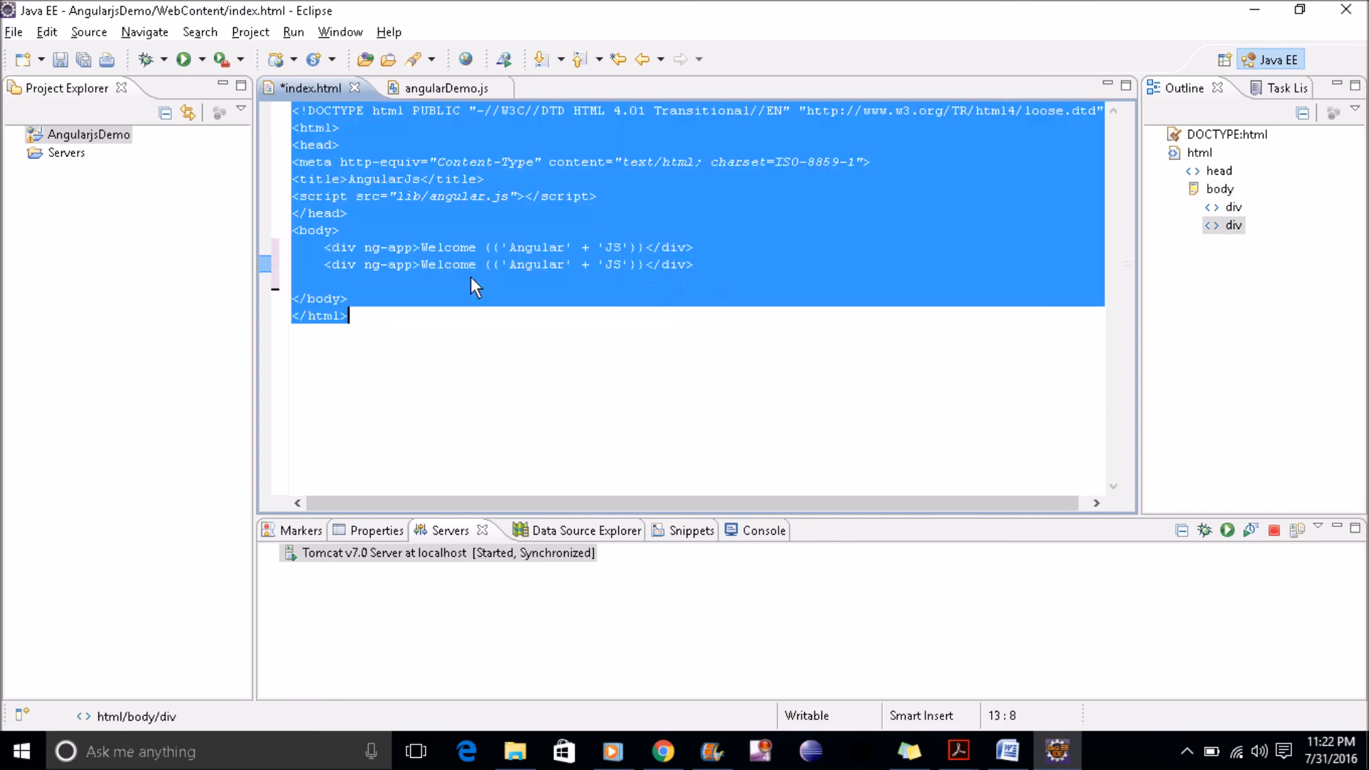
key(ctrl+s)
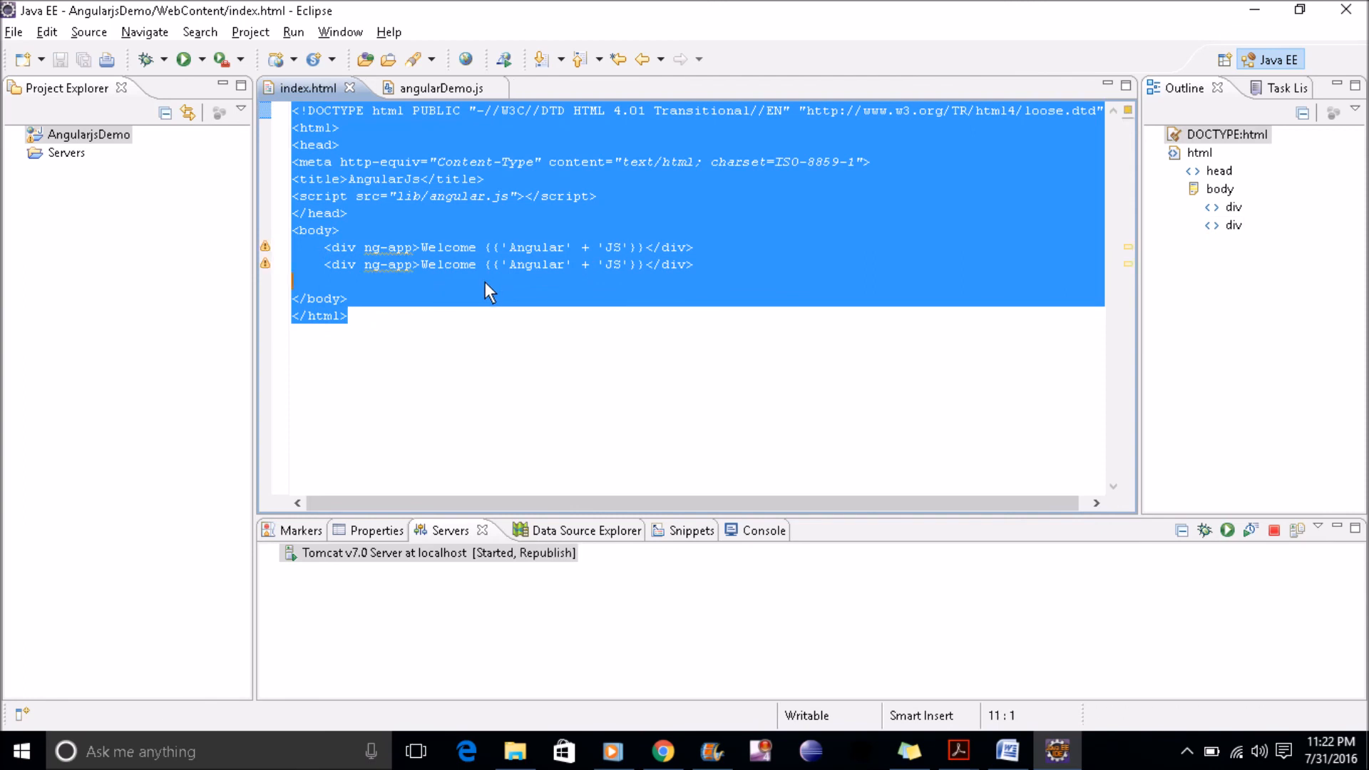
click(485, 281)
click(387, 247)
double_click(387, 247)
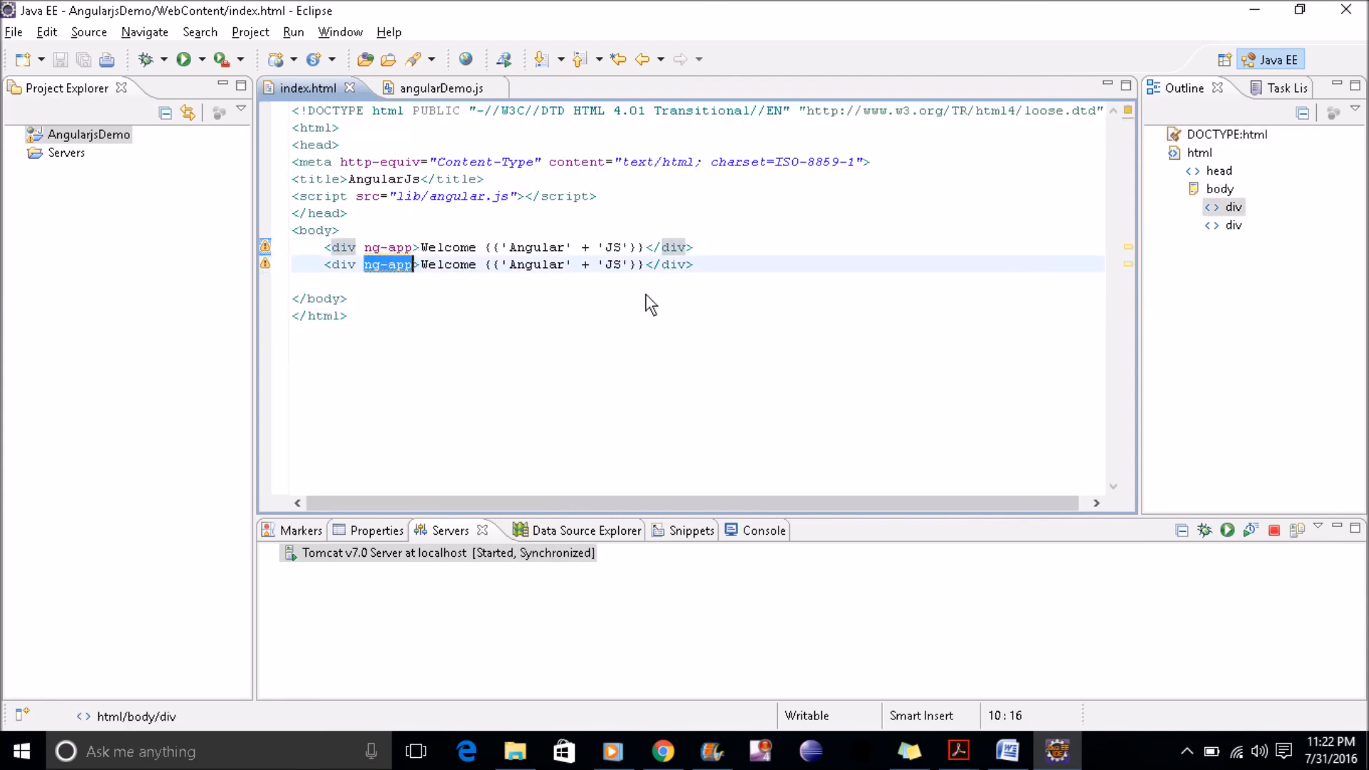
Reload the page in Chrome: only the first Welcome line renders as Welcome AngularJS, then return to Eclipse.
key(alt+Tab)
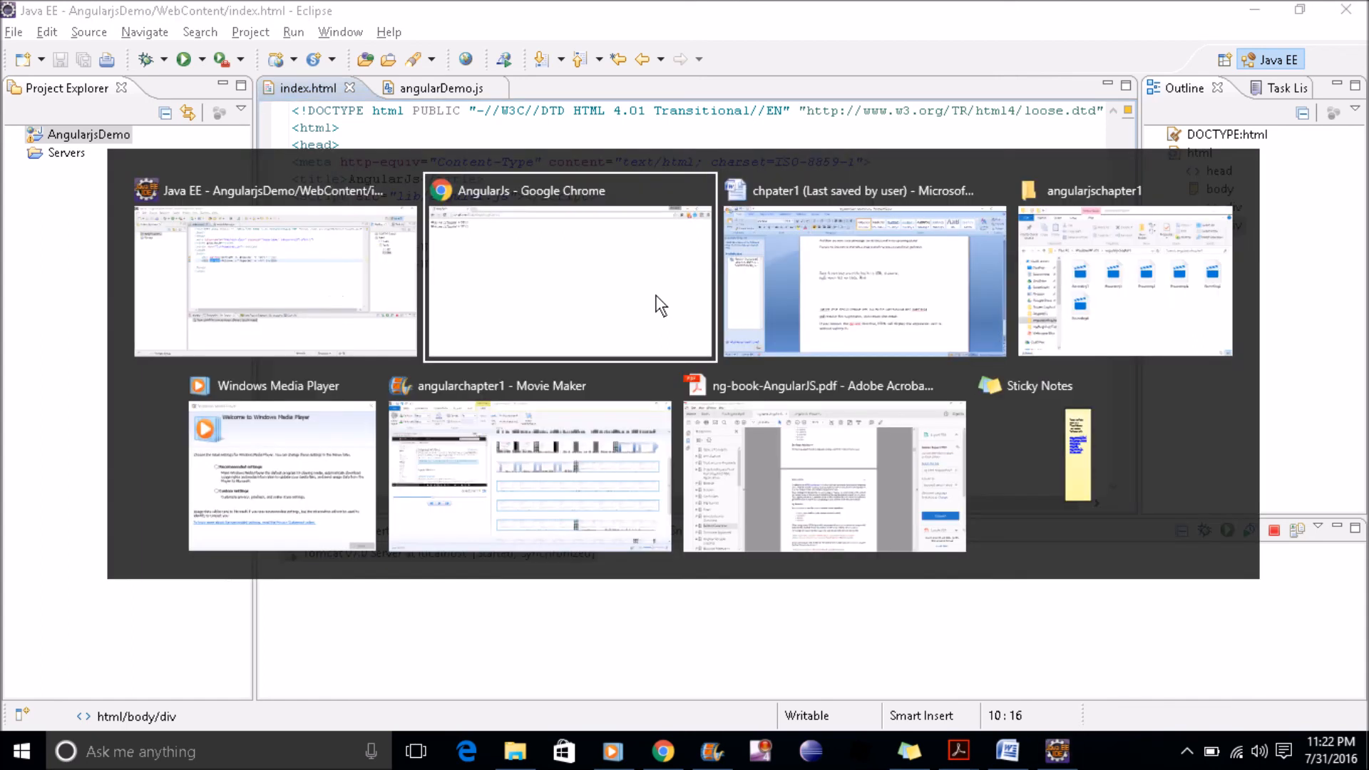
click(525, 40)
key(Return)
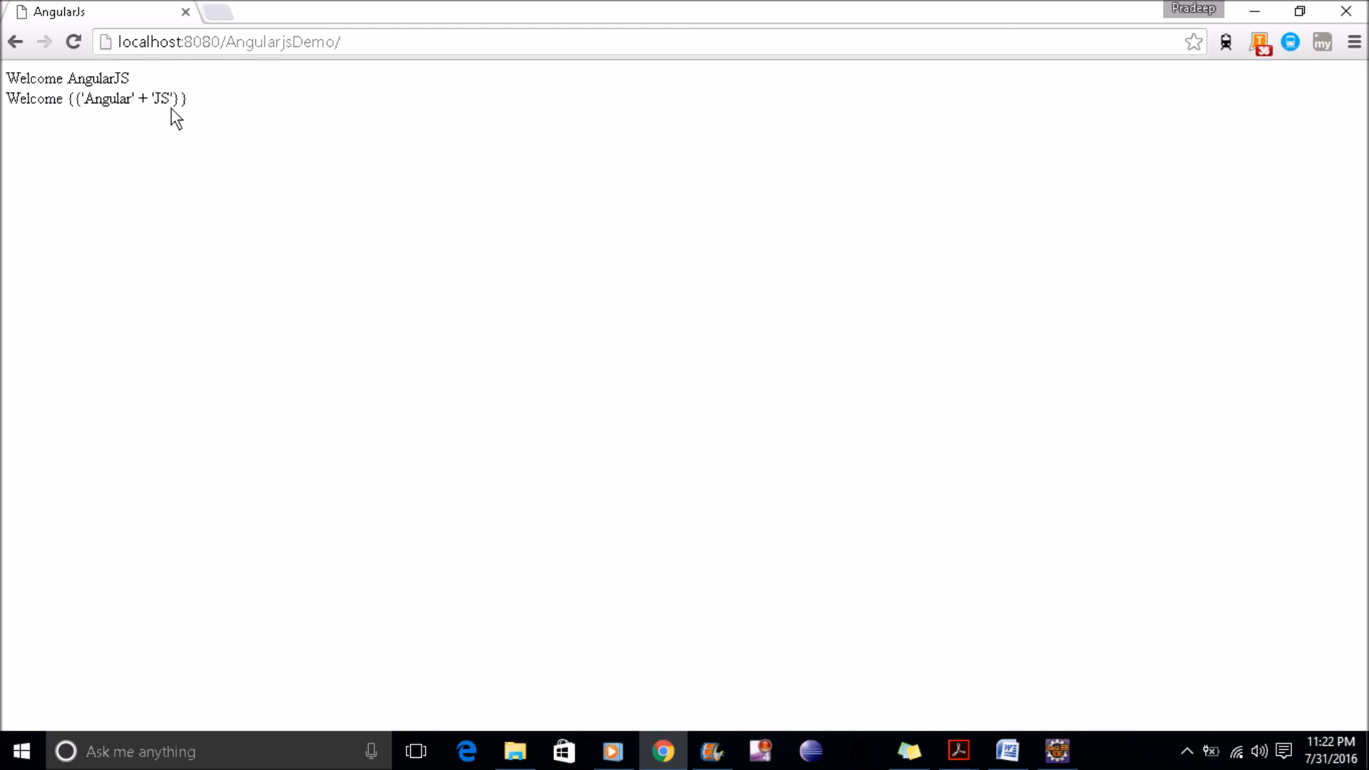
key(alt+Tab)
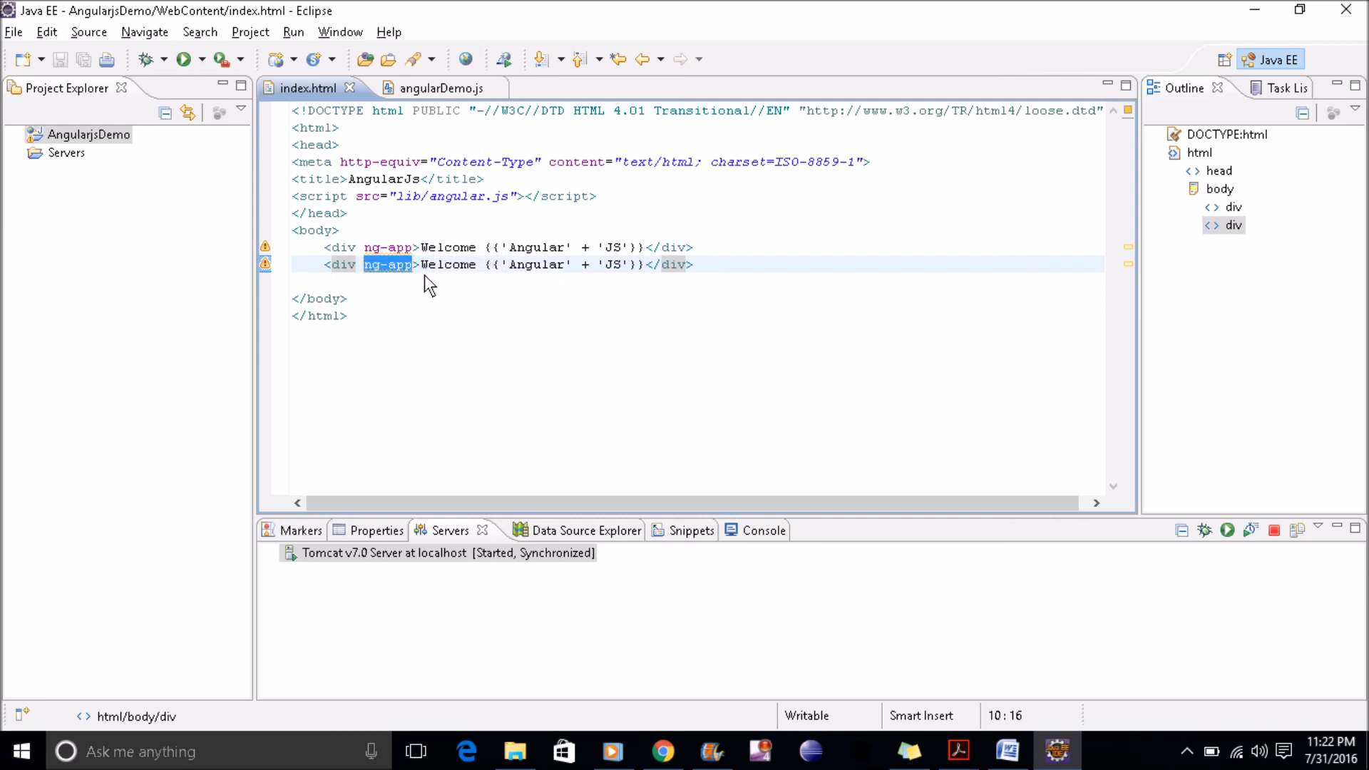
click(632, 304)
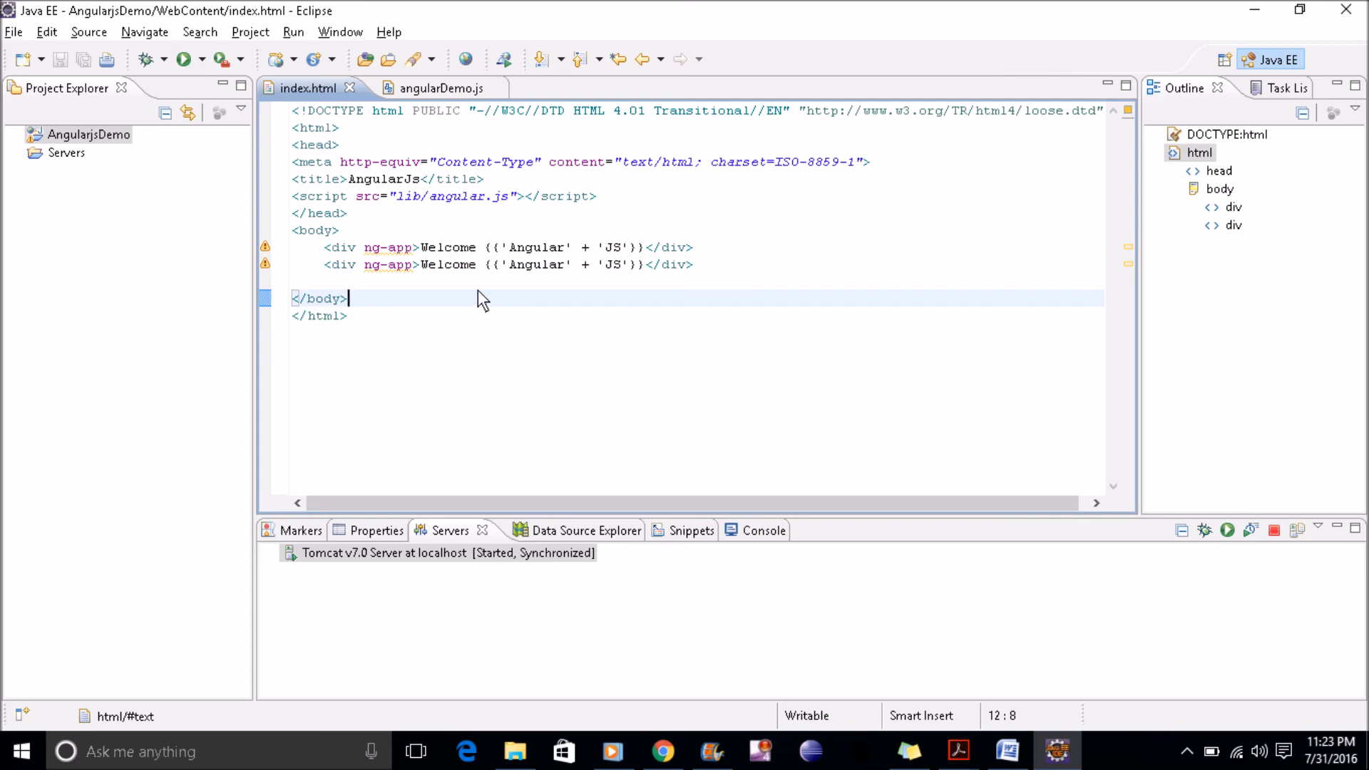